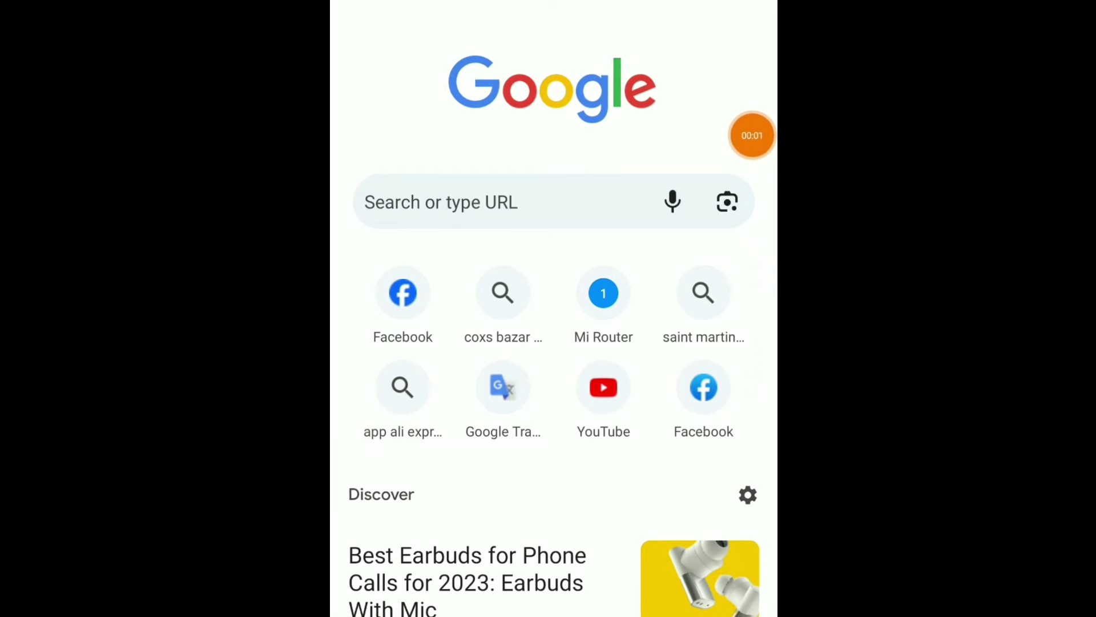
Step: Open the Clipchamp website in the phone's browser and check the Desktop site option and the screen rotation setting
left_click(444, 201)
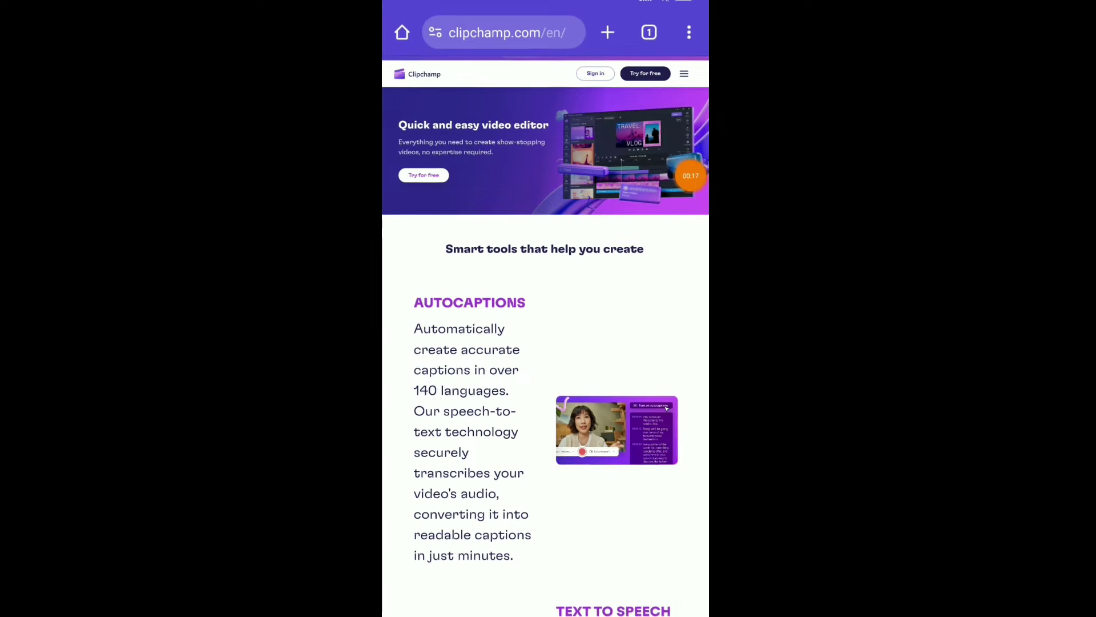
left_click(687, 34)
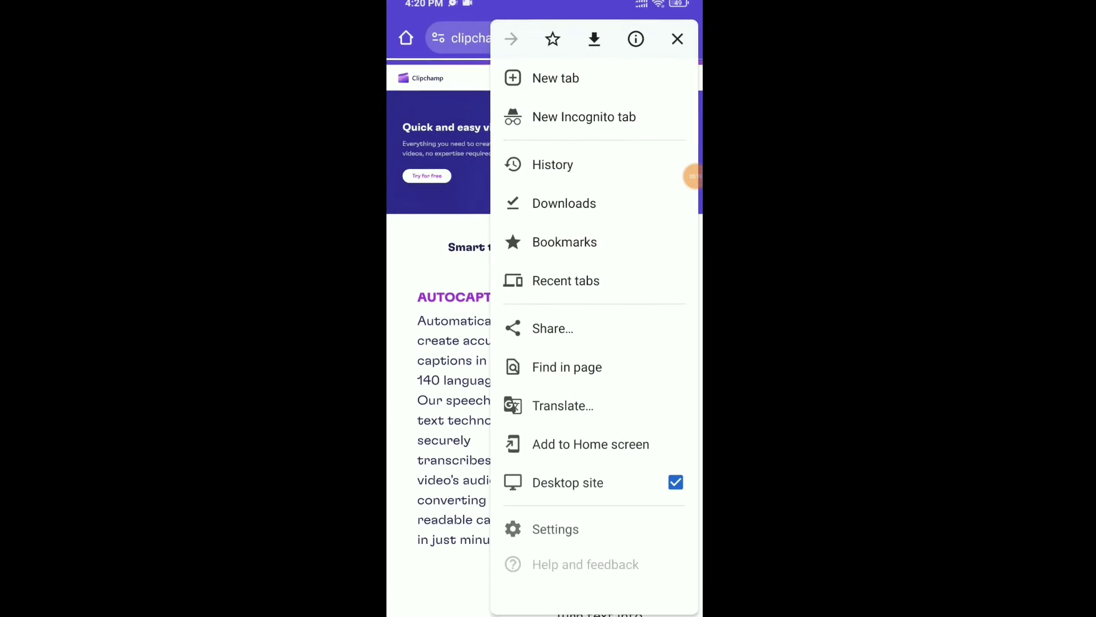
left_click(552, 164)
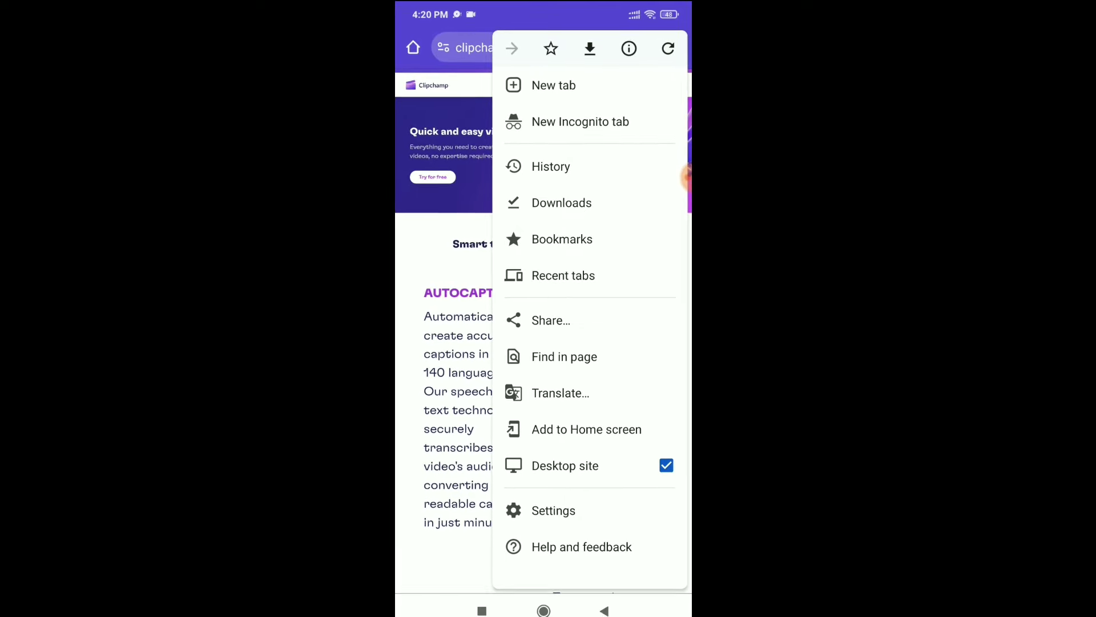
key("Escape")
left_click_drag(542, 9, 543, 342)
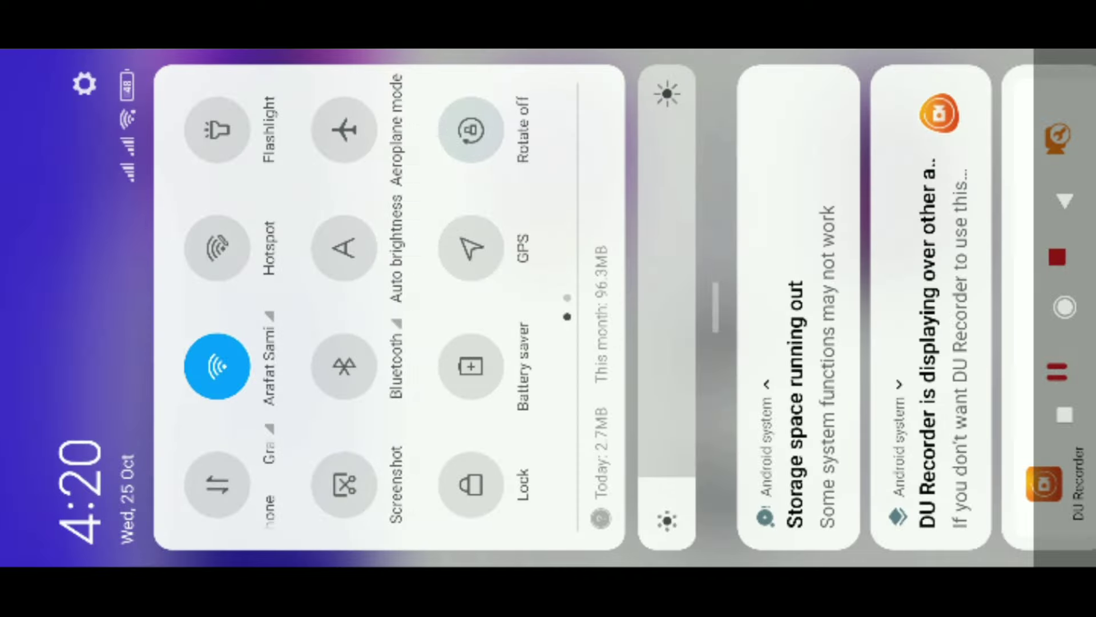
key("Escape")
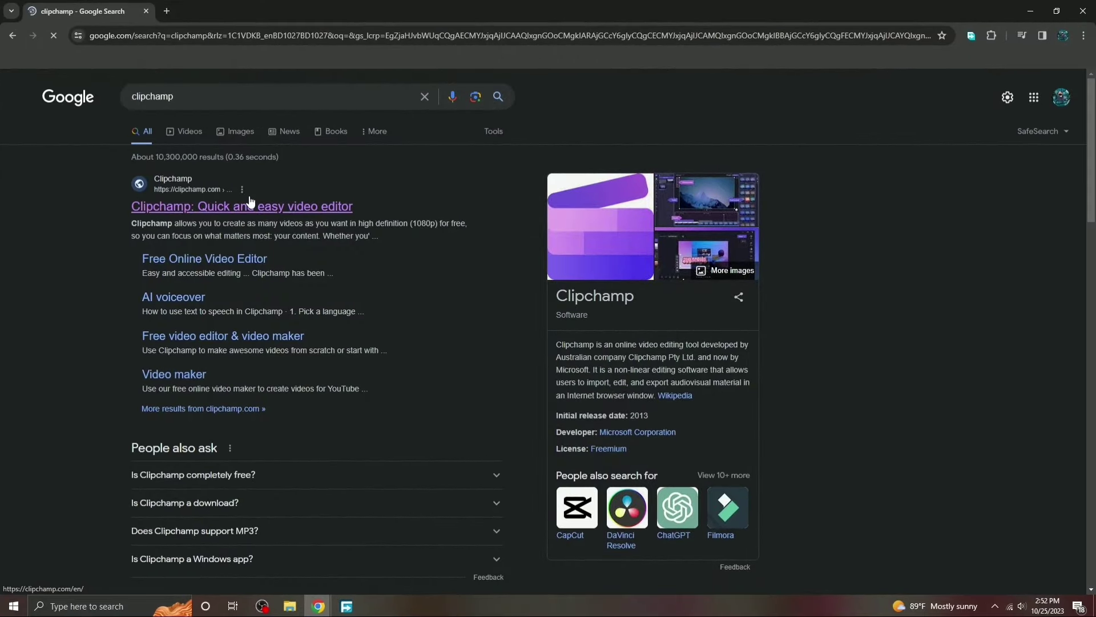
Step: Switch to the computer's browser, open the Clipchamp site from the search results and sign in with a Google account
left_click(249, 205)
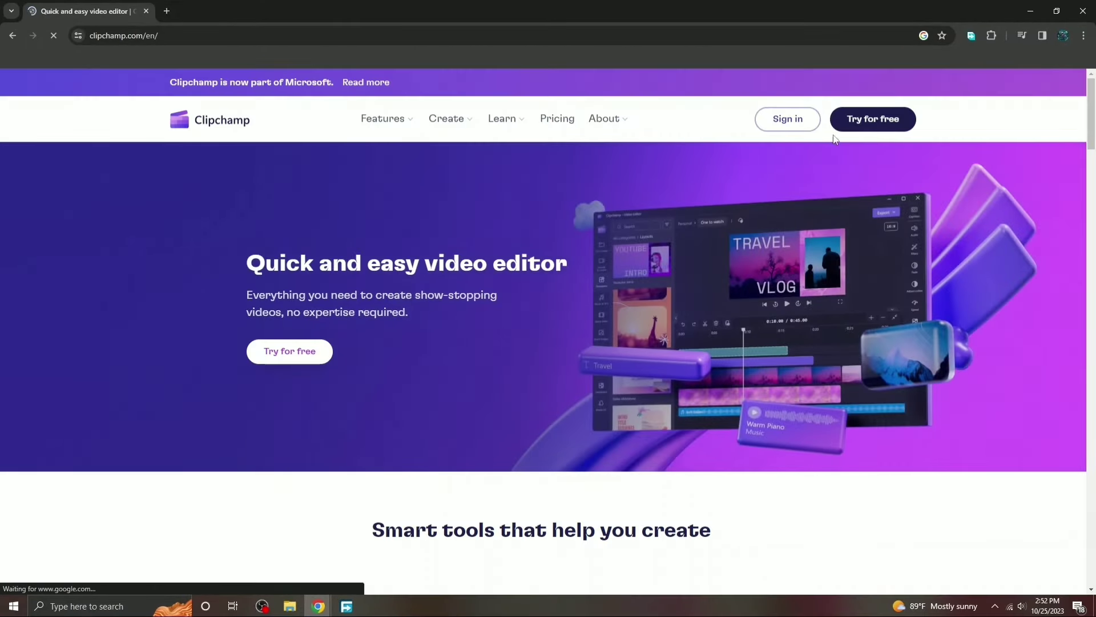
left_click(798, 123)
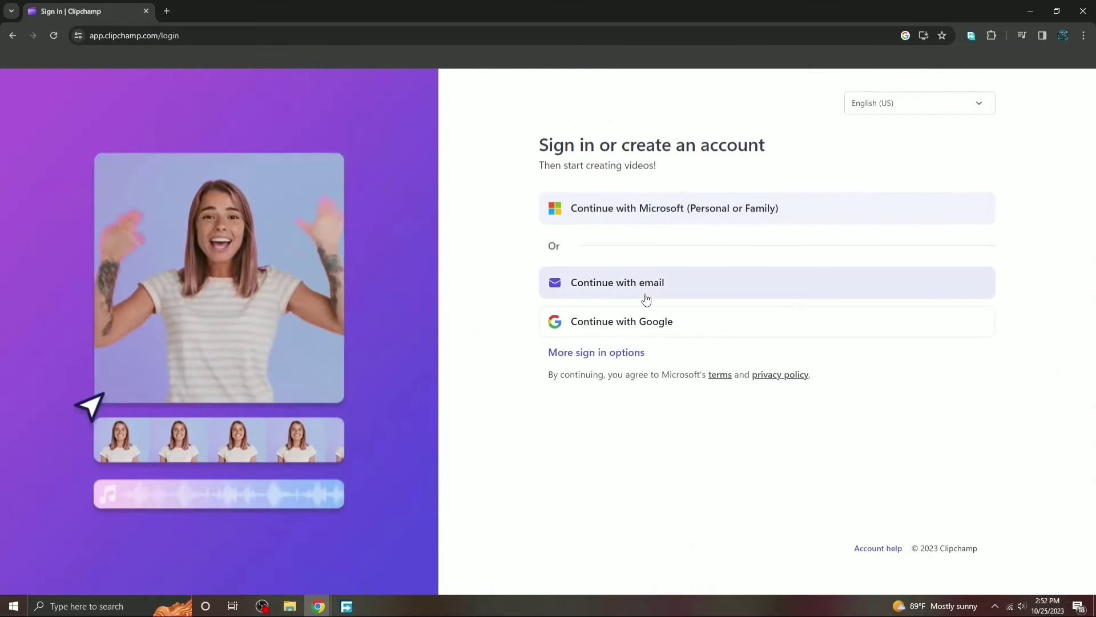
left_click(639, 334)
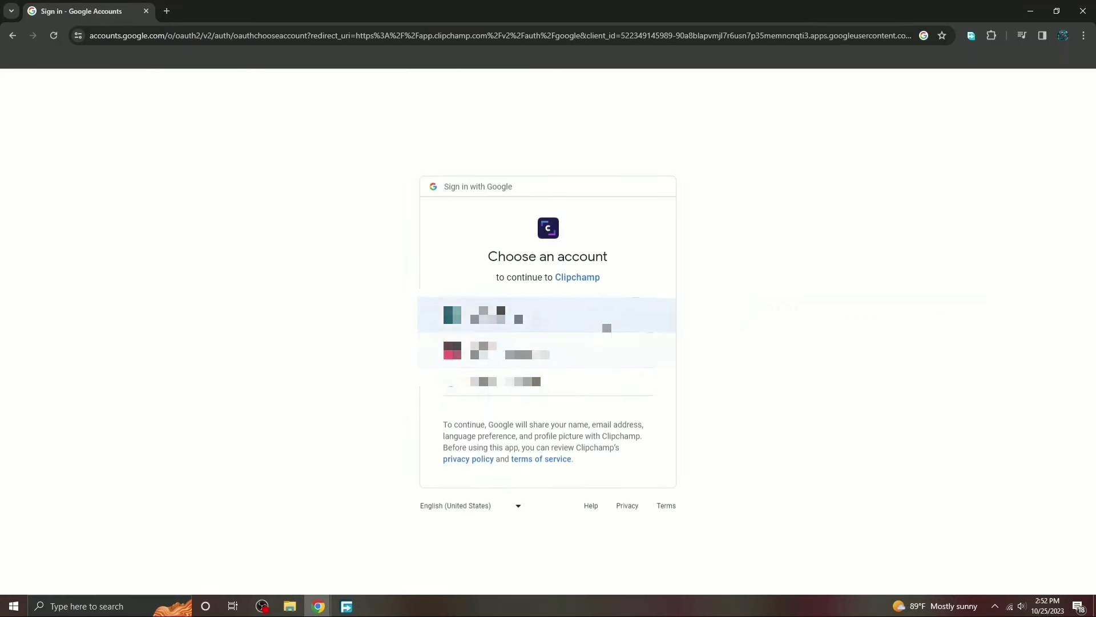
left_click(607, 327)
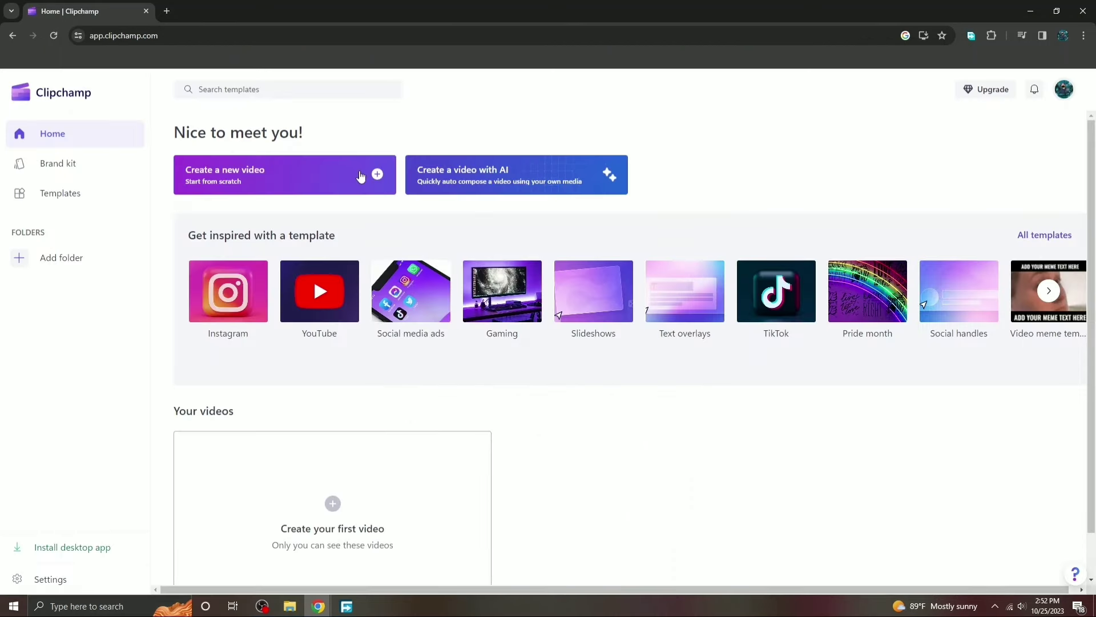
Step: Create a new video project and import the "yt1s.com - YouTube Shorts Video Upload" clip from Downloads
left_click(370, 178)
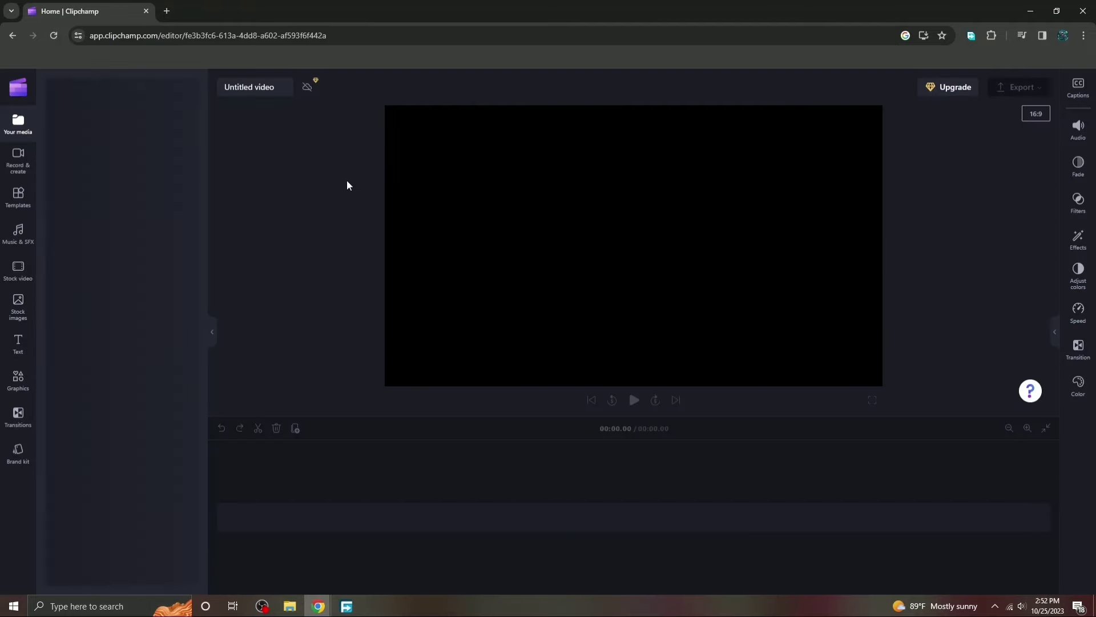
left_click(15, 116)
left_click(17, 122)
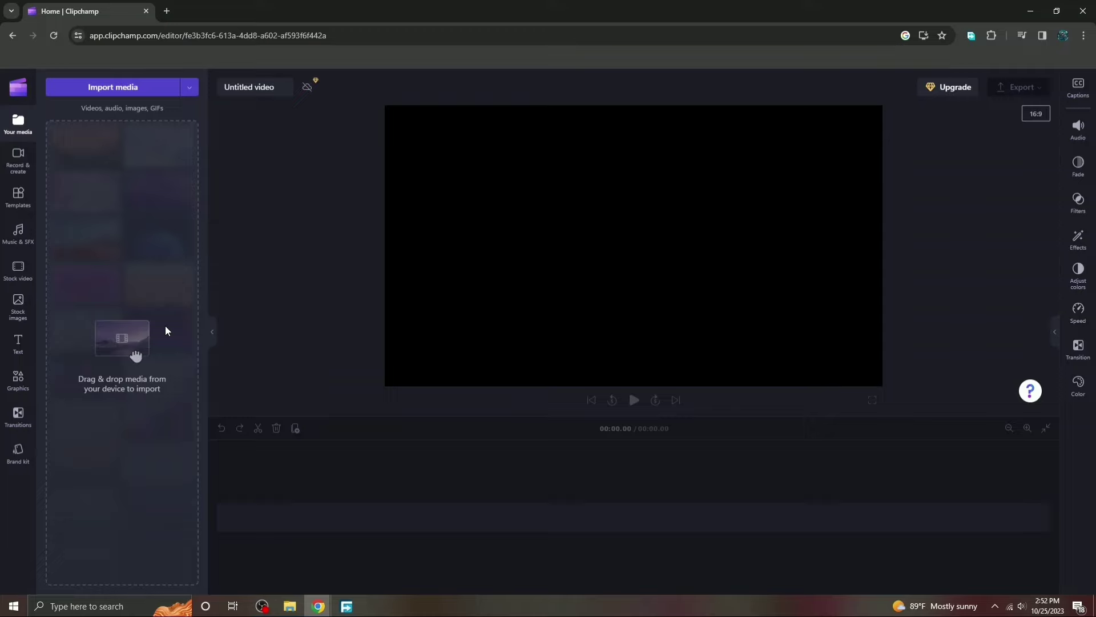
left_click(127, 88)
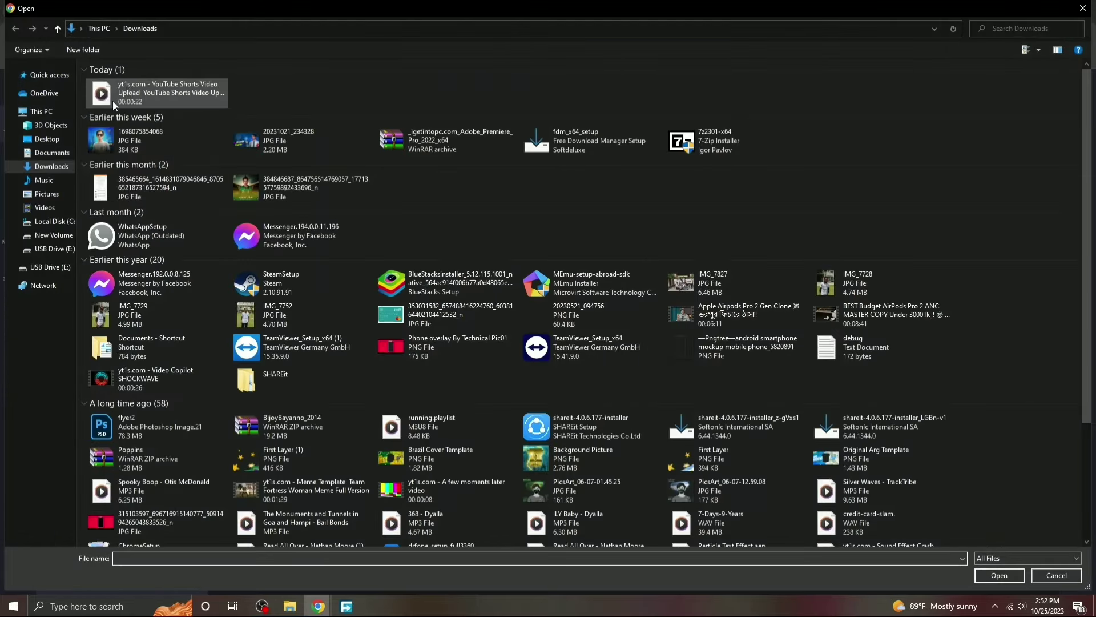
left_click(149, 101)
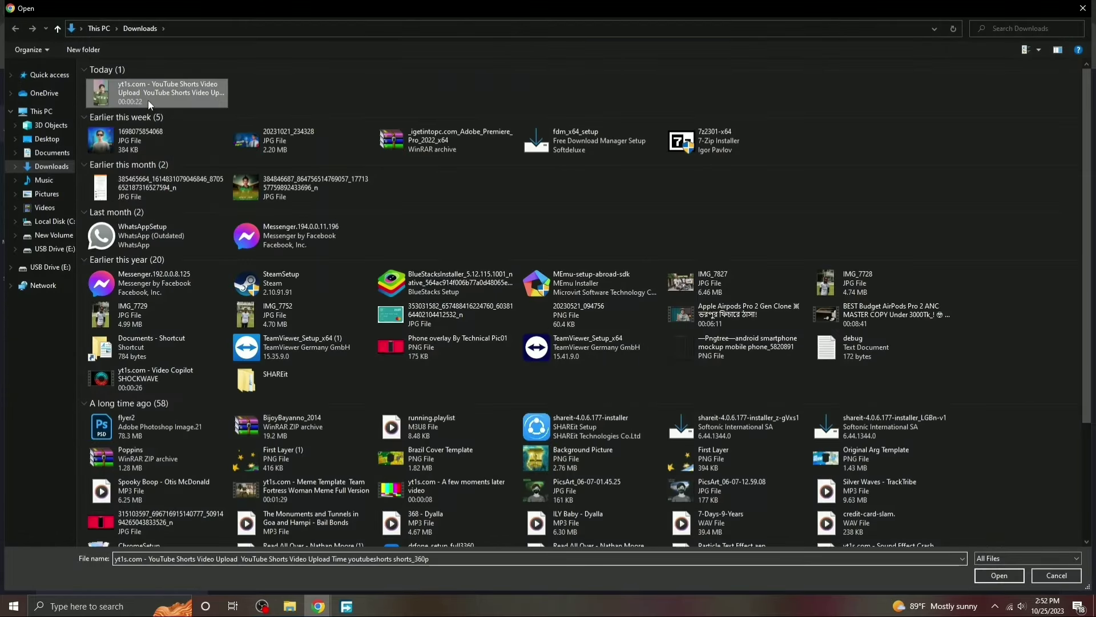
left_click(998, 574)
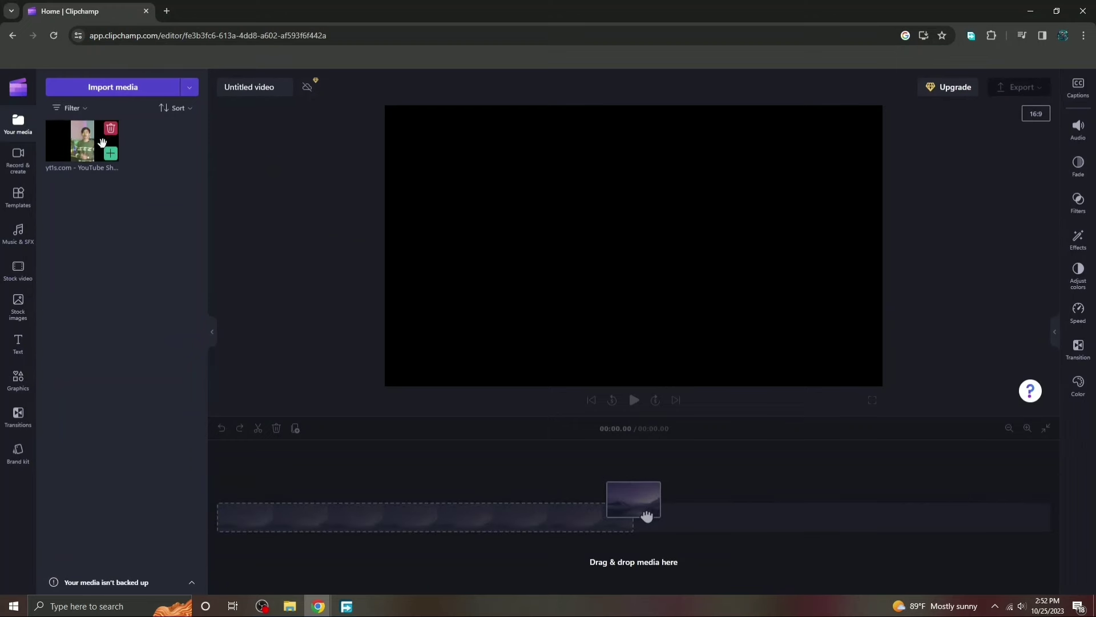
Step: Add the imported clip to the timeline and trim its end to about 10.61 seconds, permanently dismissing the matched-dimensions notice
left_click(110, 153)
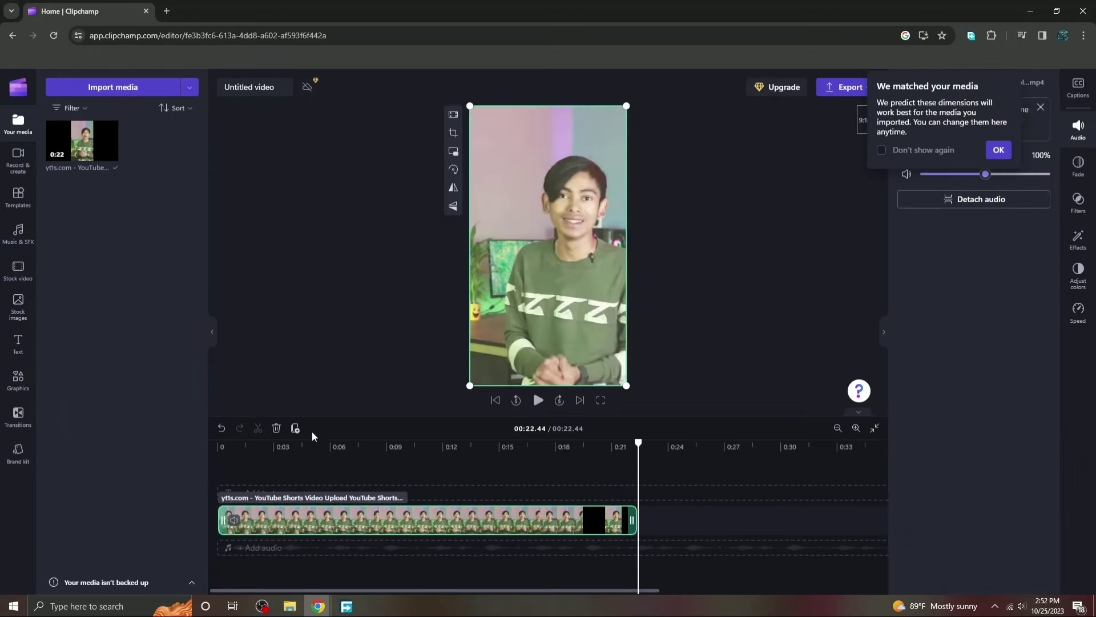
left_click_drag(639, 443, 216, 443)
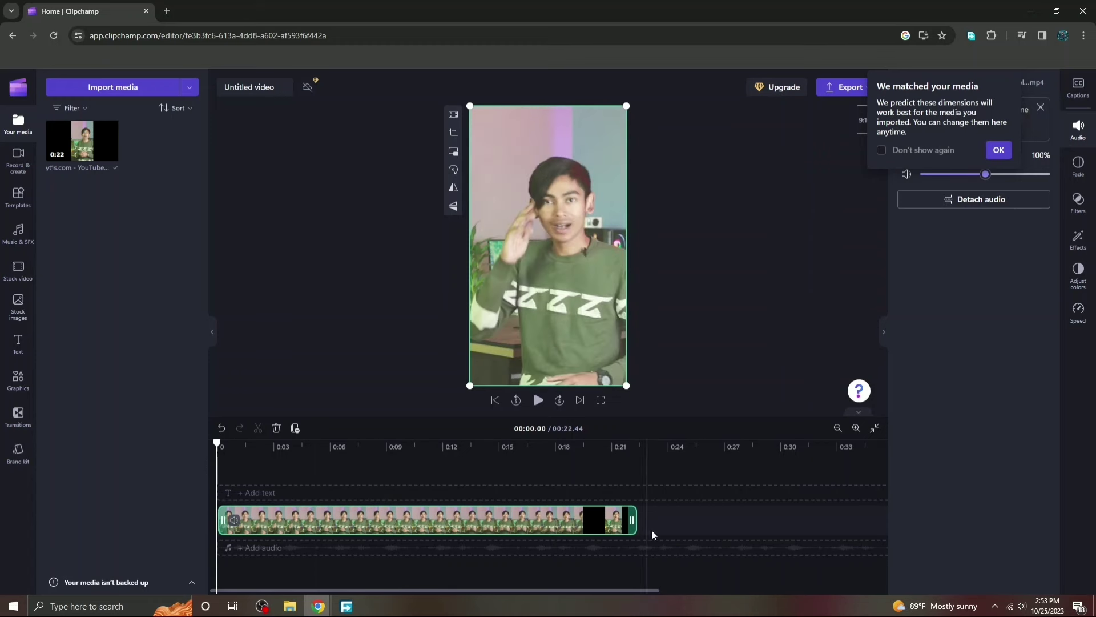
left_click_drag(631, 520, 409, 499)
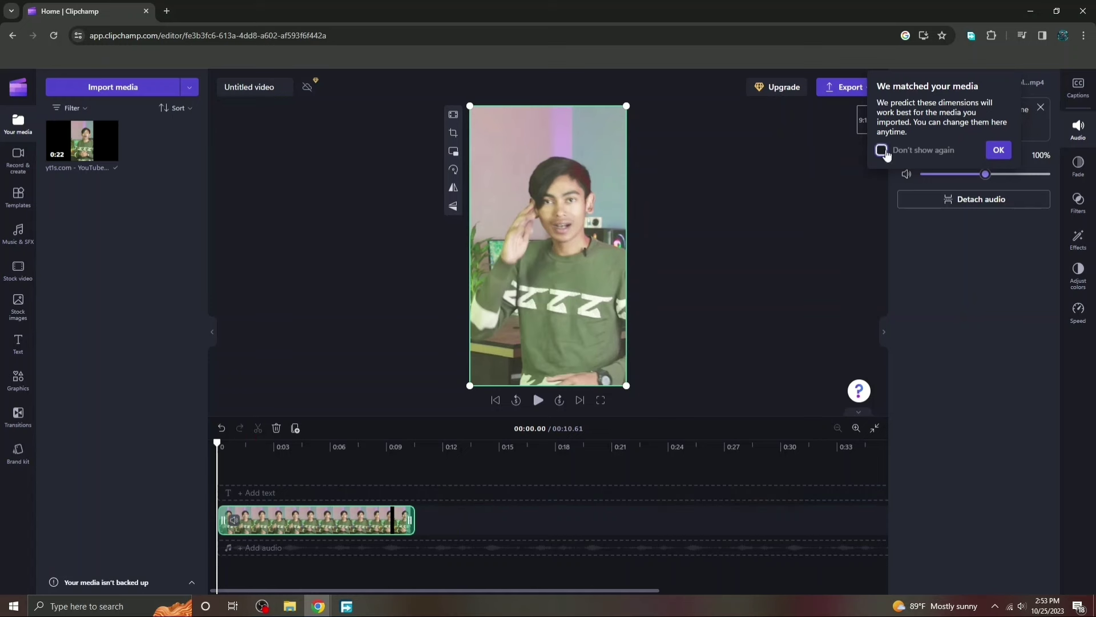
left_click(880, 151)
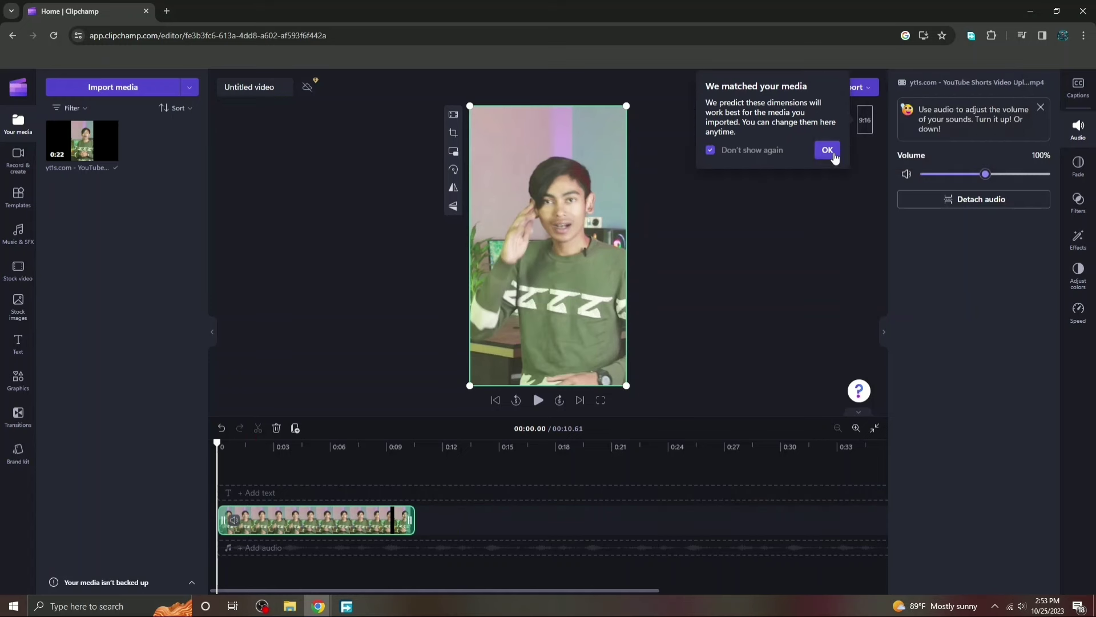
left_click(827, 150)
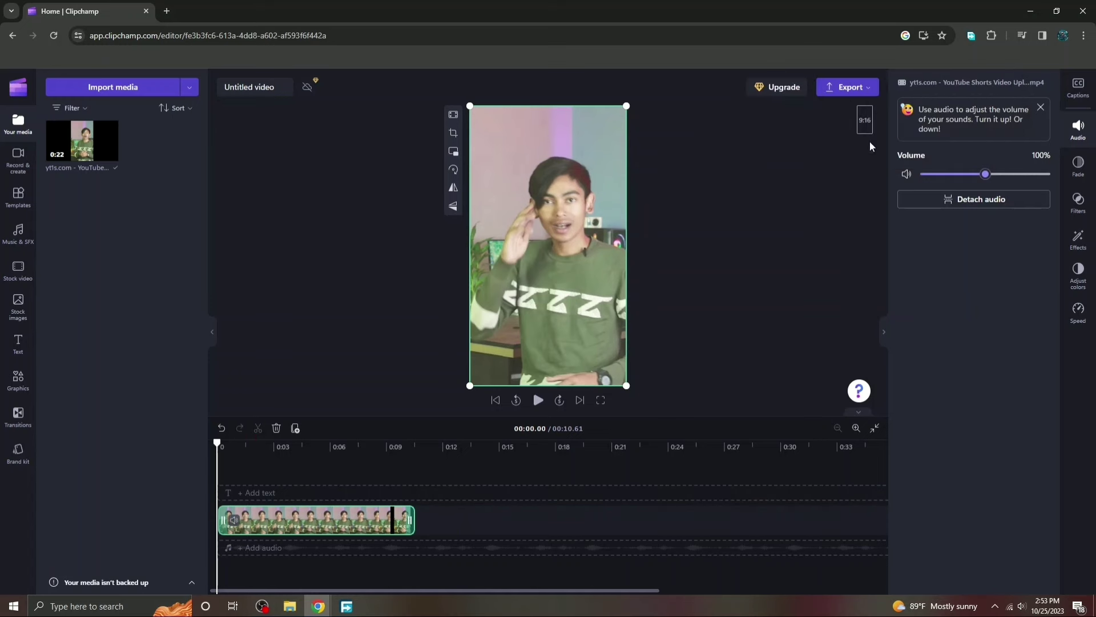
Step: Turn on autocaptions, transcribing the media in Bengali (India) with the profanity and offensive language filter enabled
left_click(1079, 88)
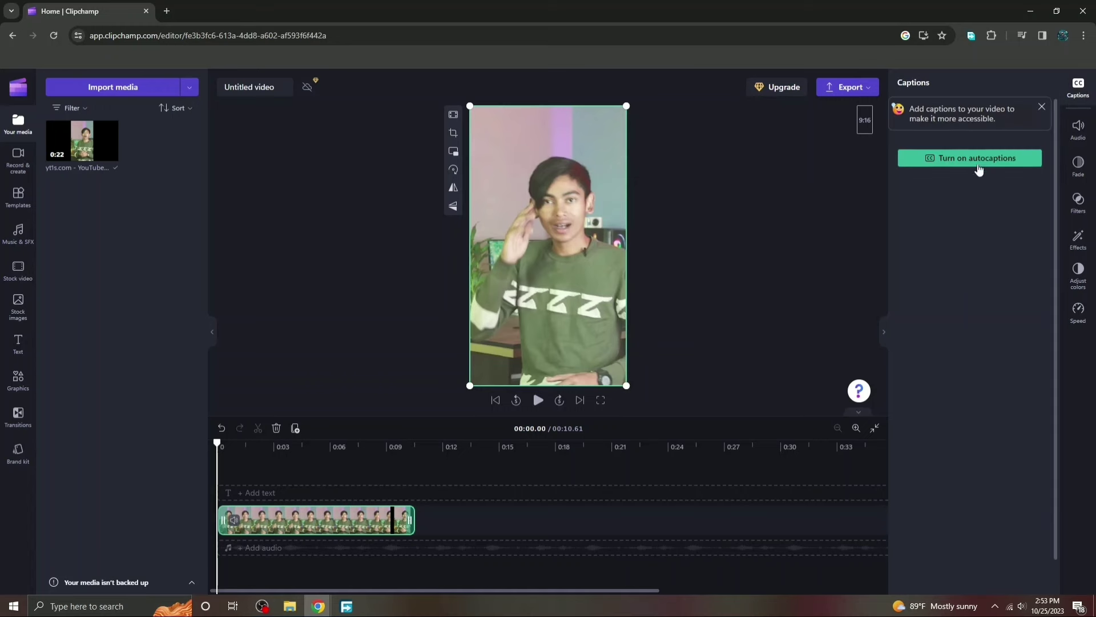
left_click(981, 160)
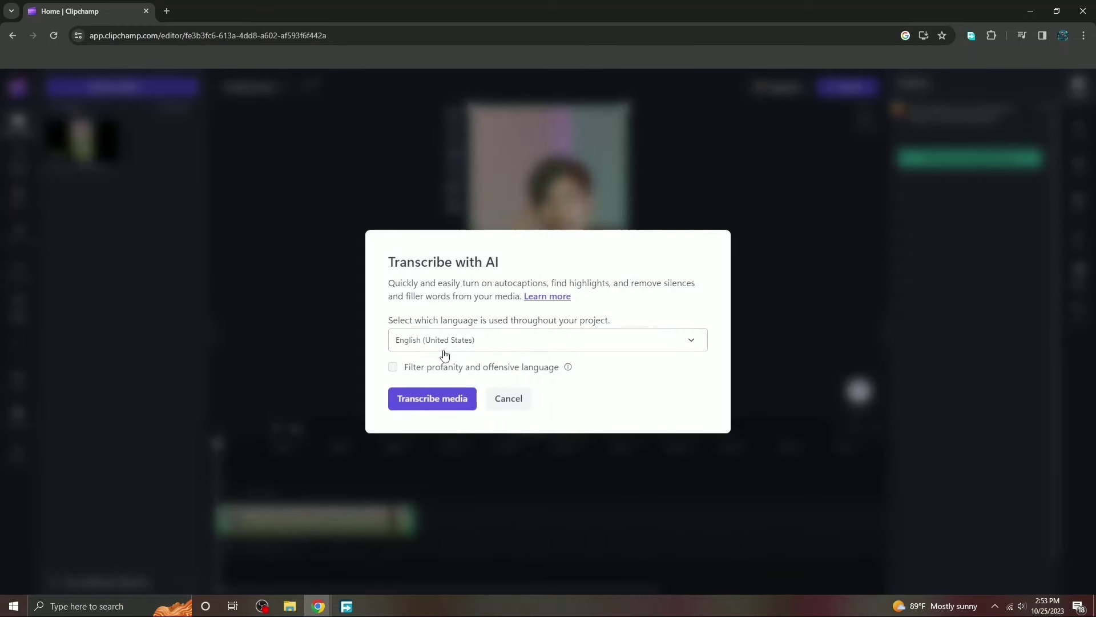
left_click(526, 342)
scroll(466, 428, "down", 2)
scroll(468, 436, "down", 5)
scroll(468, 438, "down", 10)
scroll(468, 438, "down", 10)
scroll(469, 438, "up", 15)
scroll(469, 438, "up", 20)
scroll(471, 420, "up", 1)
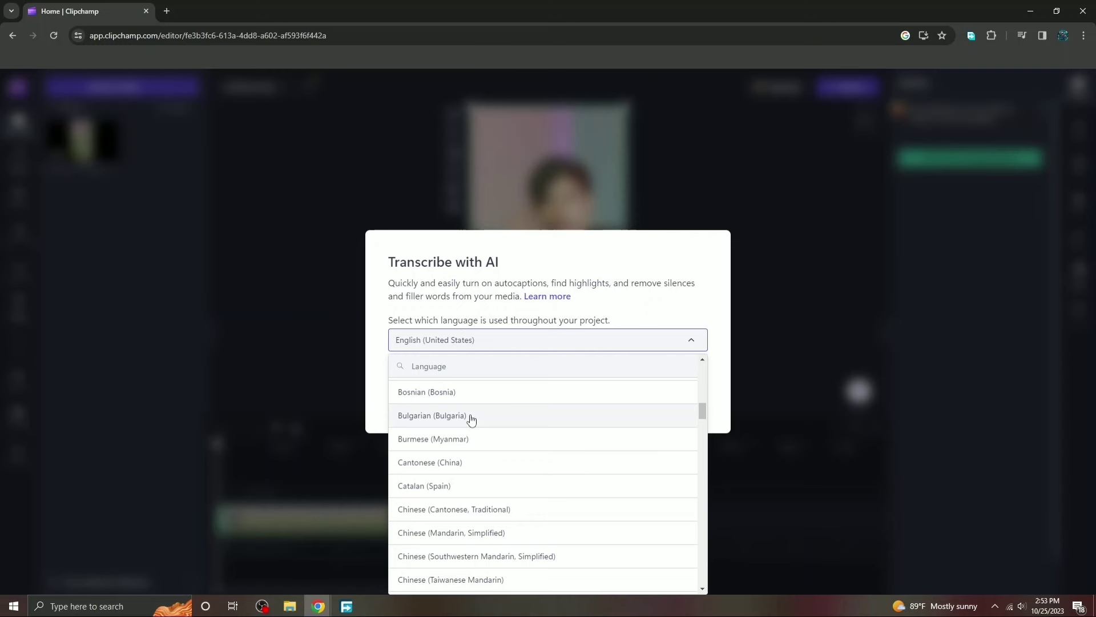
scroll(462, 454, "up", 3)
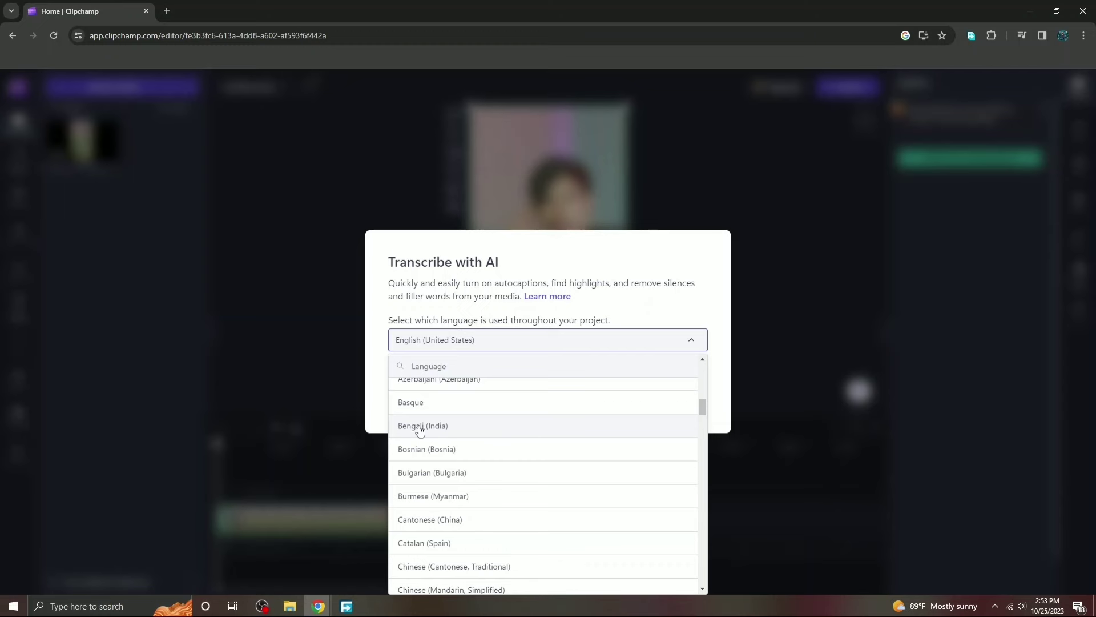
left_click(450, 429)
left_click(393, 367)
left_click(431, 400)
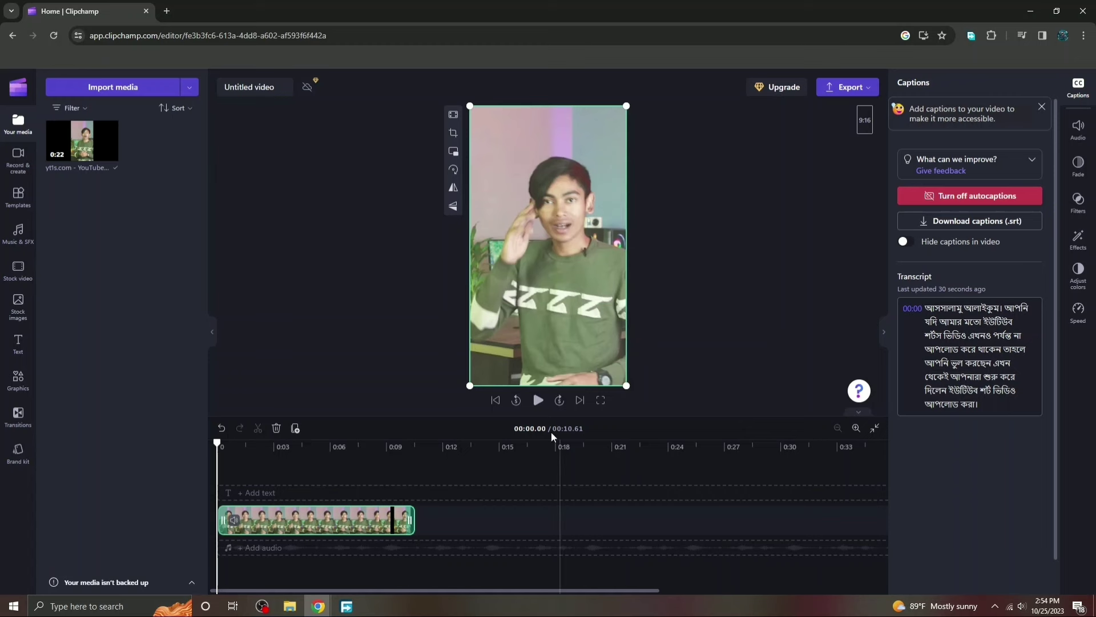
Step: Insert "hi." before the first word of the transcript and play the video from the start to check the captions
left_click(535, 400)
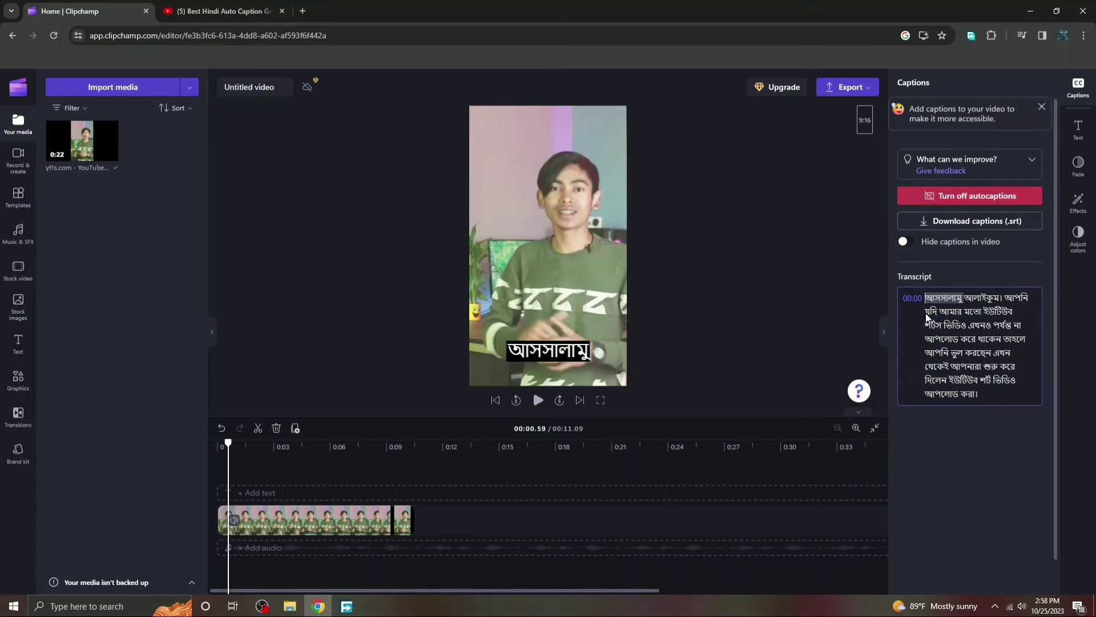
left_click(926, 313)
type("hi.")
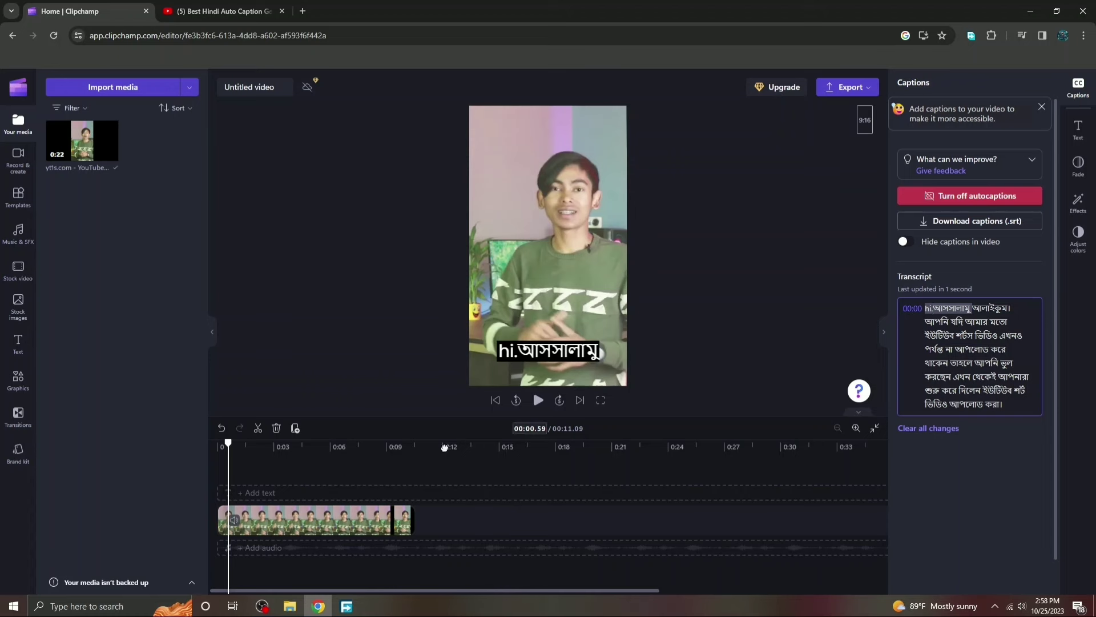
left_click(219, 445)
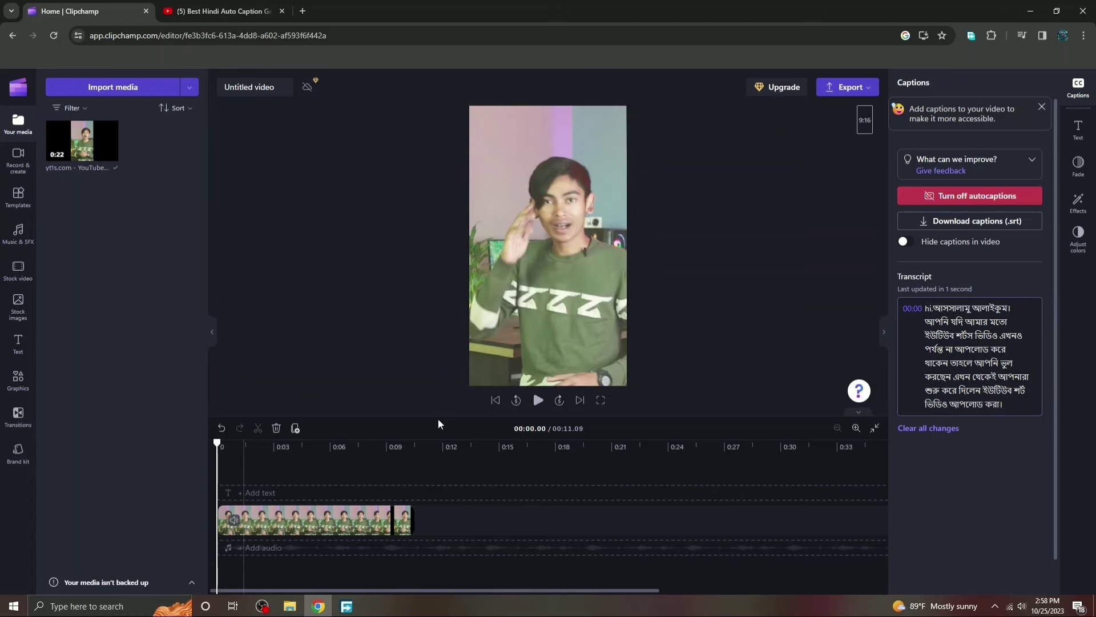
left_click(532, 403)
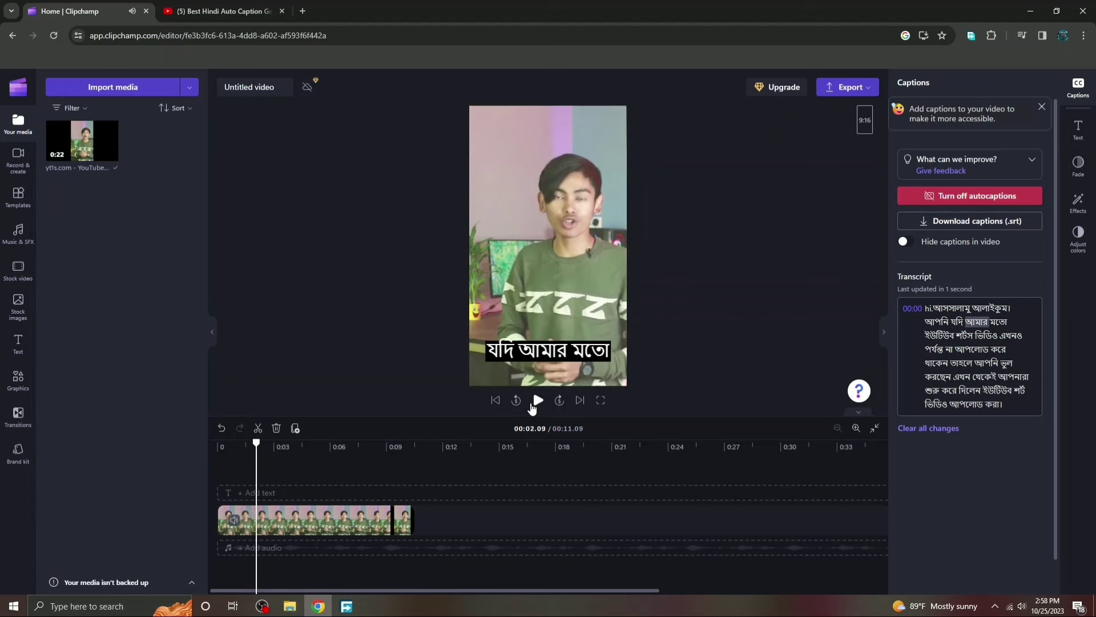
Step: Select the on-screen caption at about 3.70 seconds and set its position to bottom centre in the text settings
left_click(545, 355)
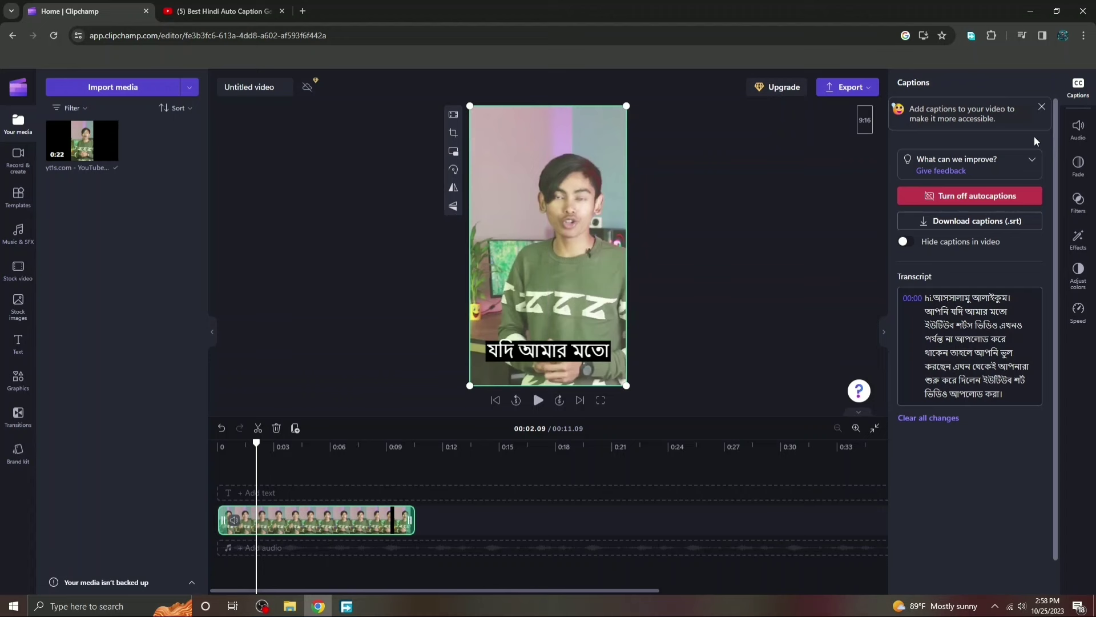
left_click_drag(256, 443, 286, 442)
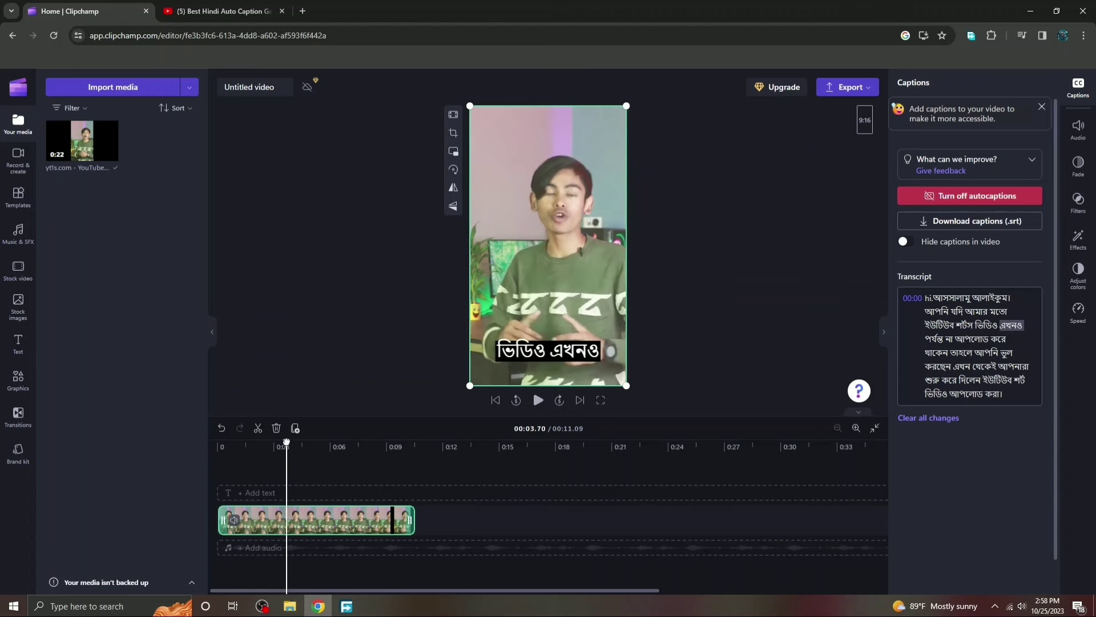
left_click(562, 353)
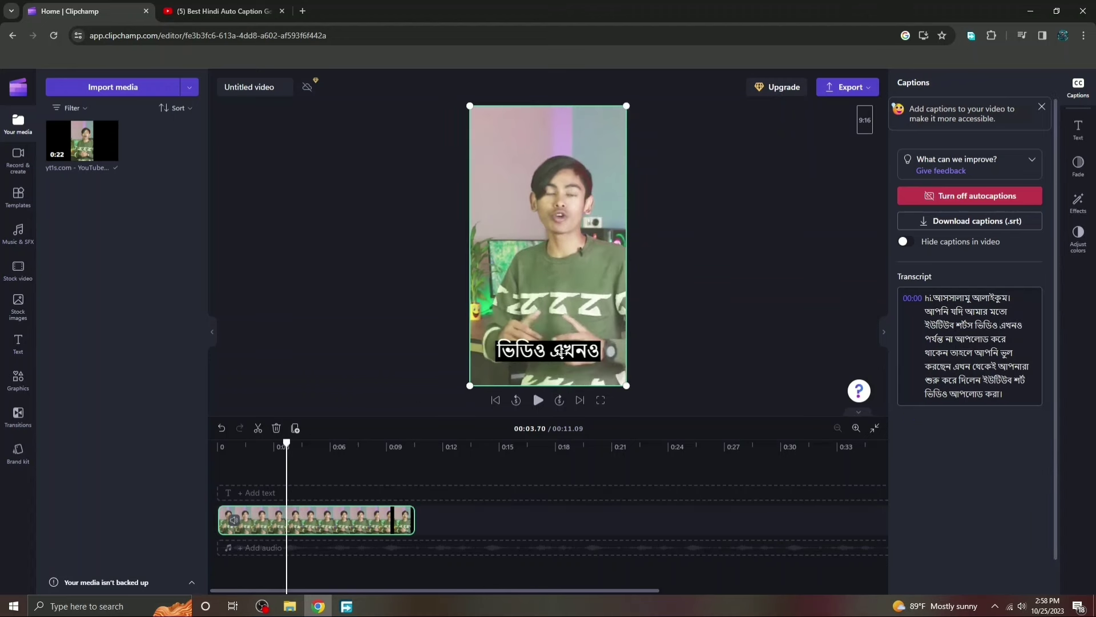
left_click(1076, 131)
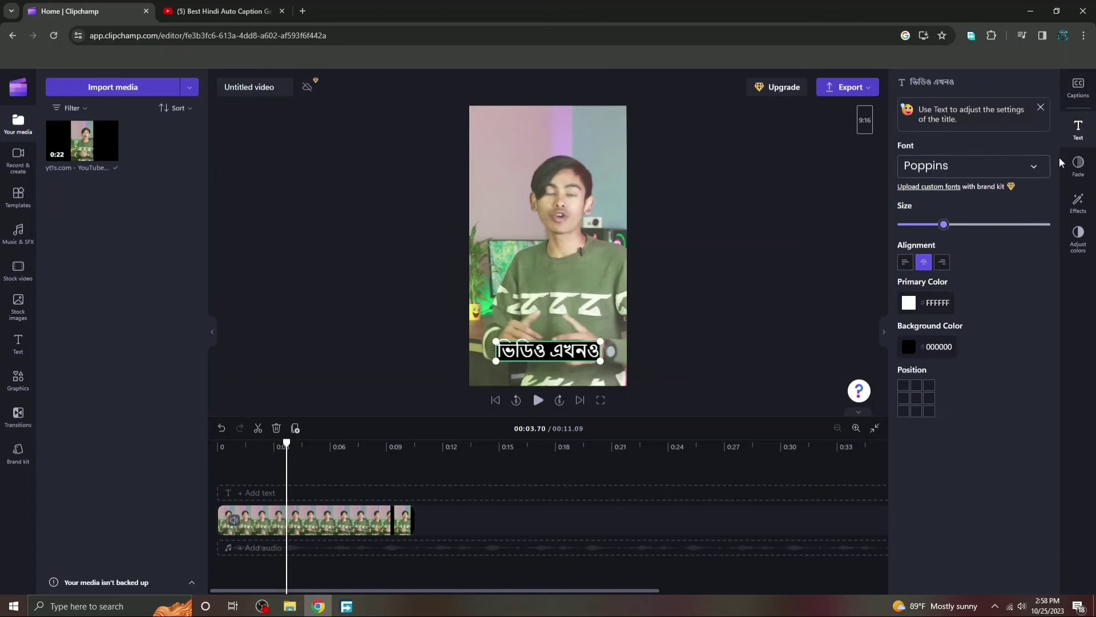
left_click(903, 386)
left_click(911, 403)
left_click(915, 412)
left_click(902, 412)
left_click(928, 412)
left_click(917, 412)
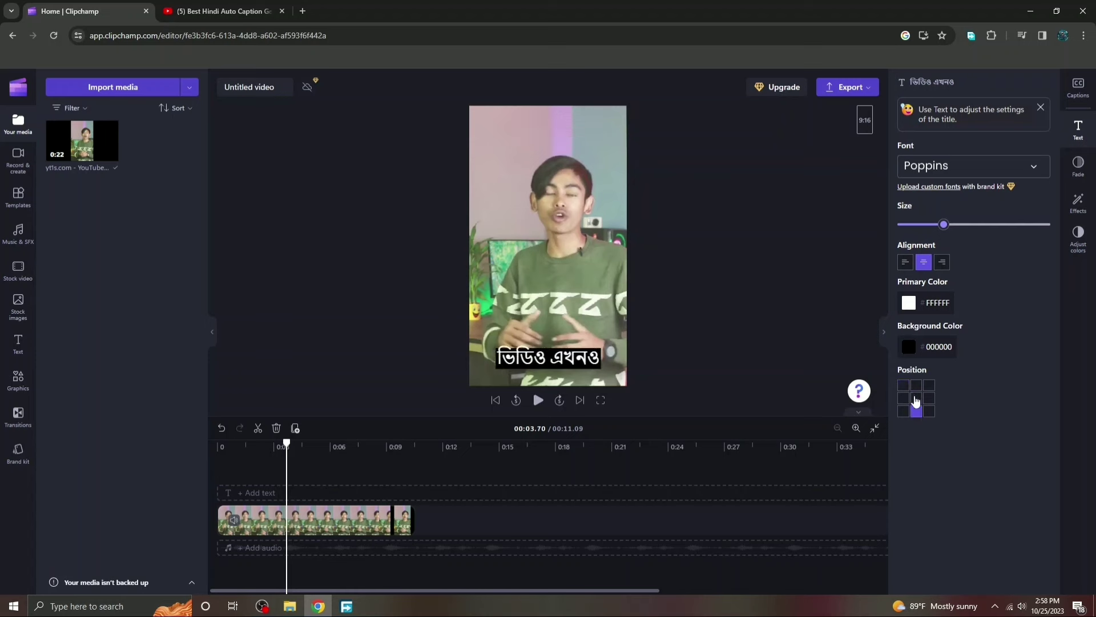
Step: Try several default colours, including grey 6D6D6D and pink F34573, as the caption background, return it to black 000000 and check the custom colour picker
left_click(910, 352)
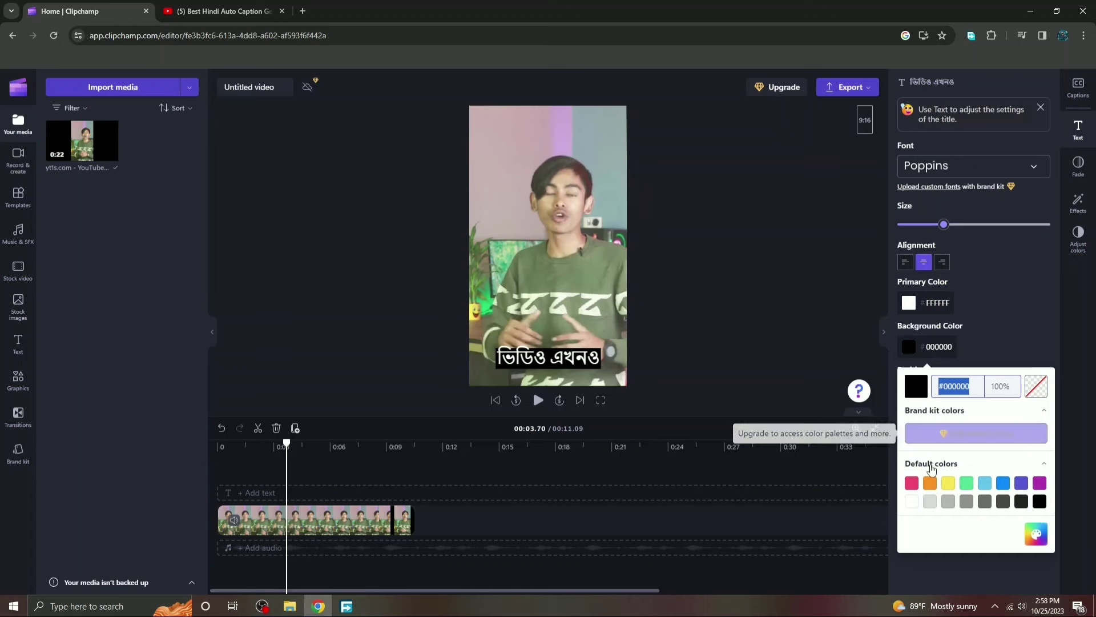
left_click(911, 484)
left_click(932, 484)
left_click(948, 484)
left_click(985, 483)
left_click(970, 502)
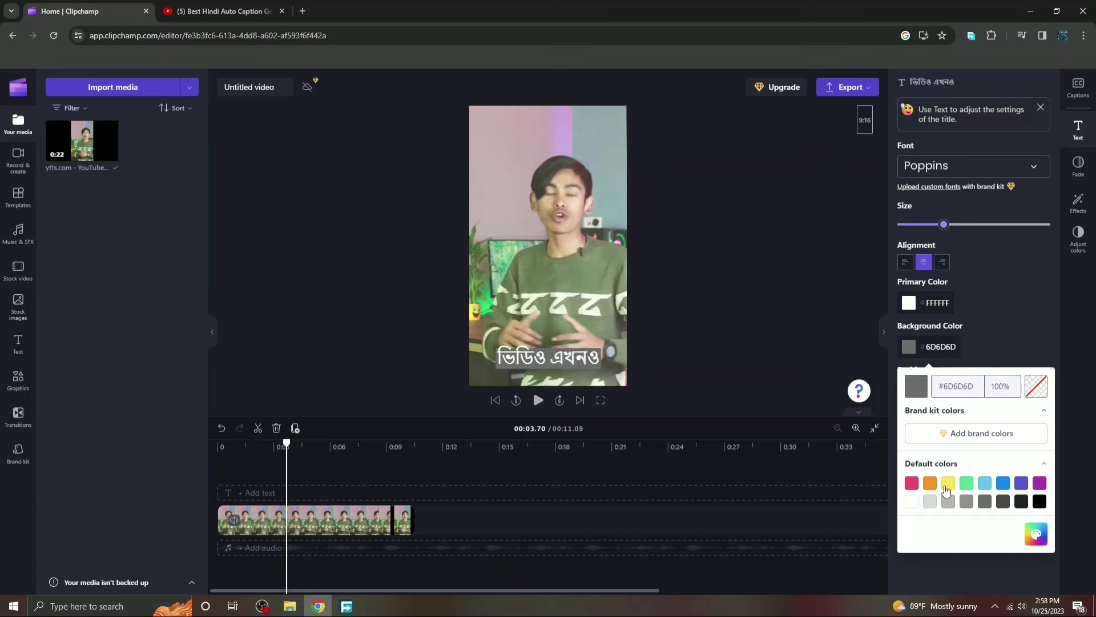
left_click(911, 484)
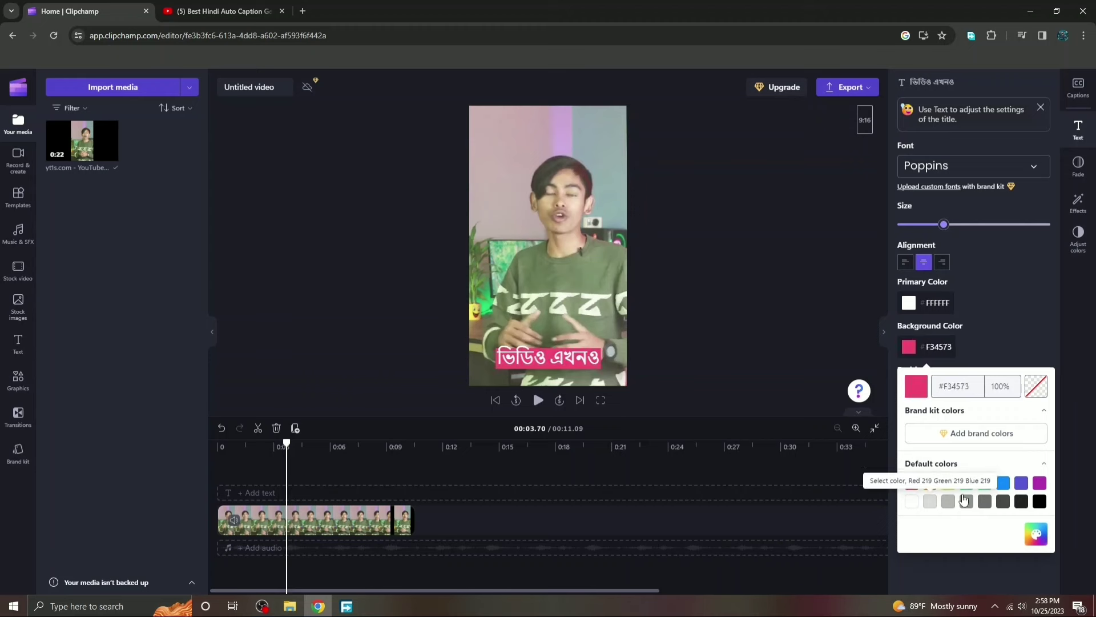
left_click(1039, 501)
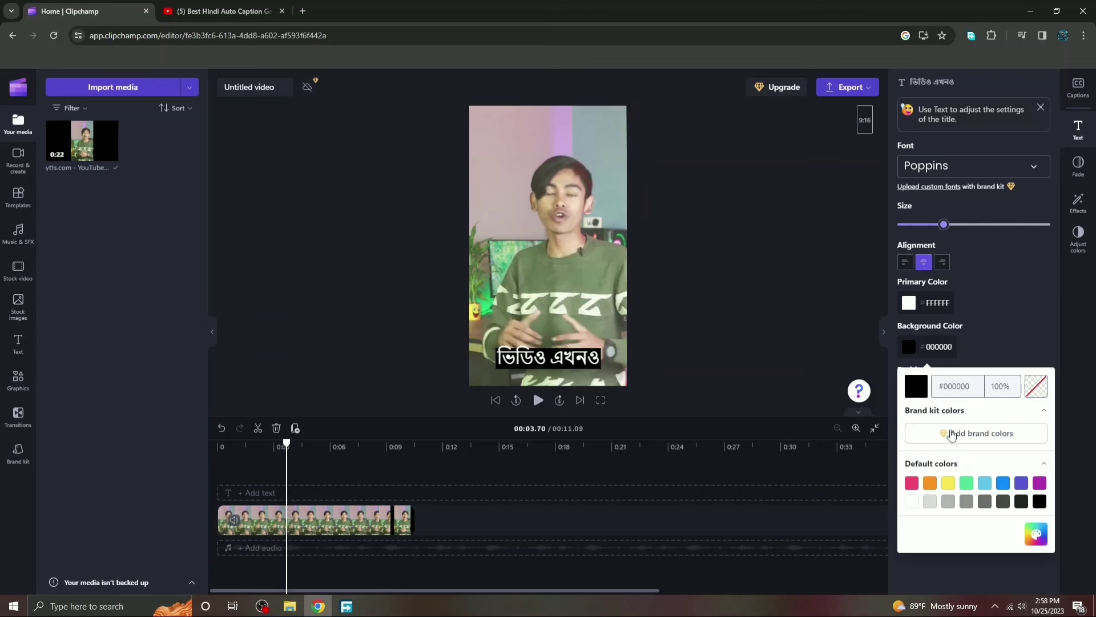
left_click(1035, 535)
left_click_drag(925, 478, 886, 505)
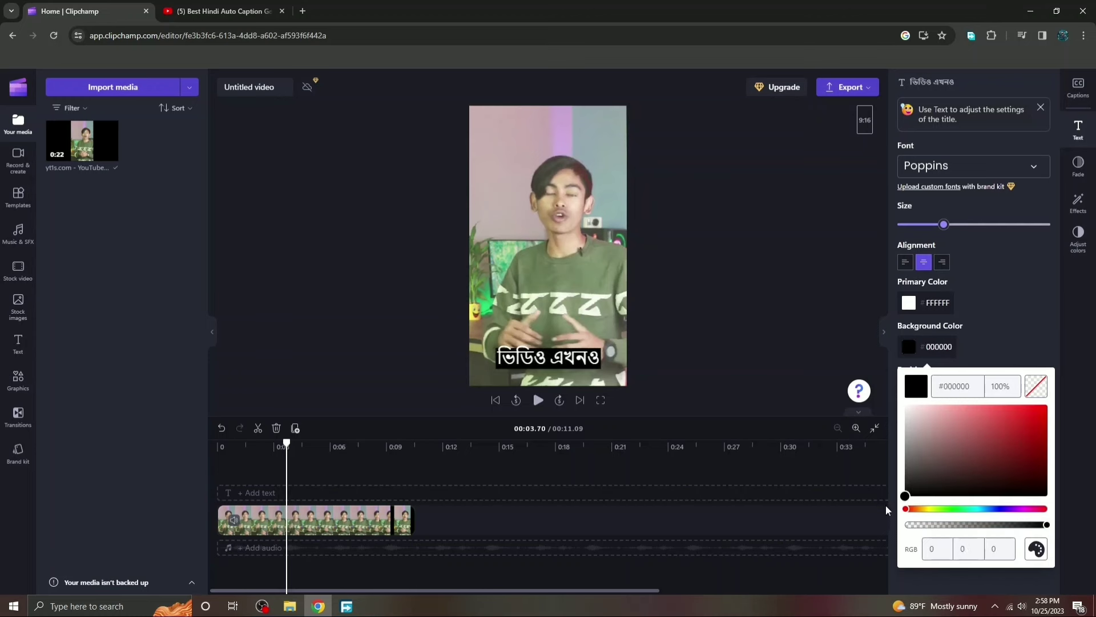
left_click(989, 327)
Step: Set the captions' primary colour to the default yellow FBE555 after trying orange FB9224
left_click(903, 309)
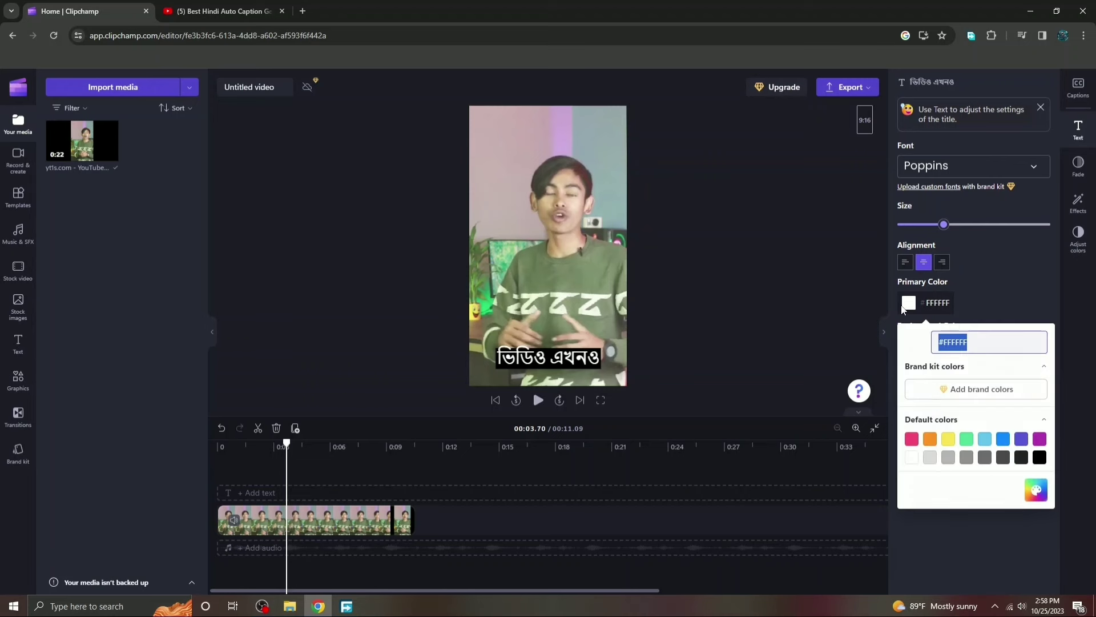
left_click(931, 441)
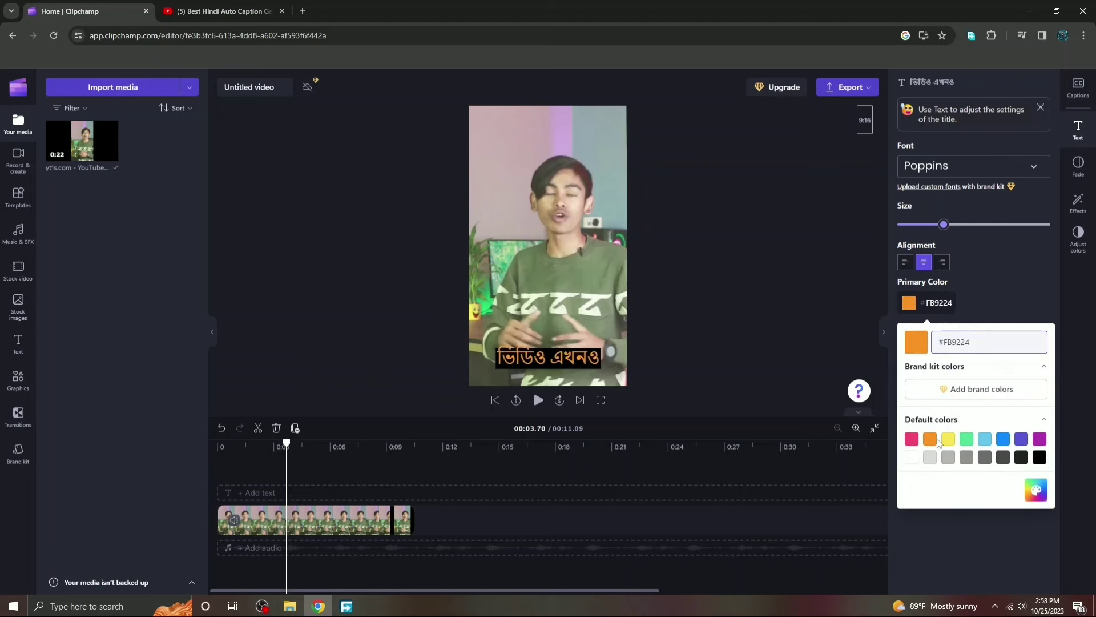
left_click(947, 443)
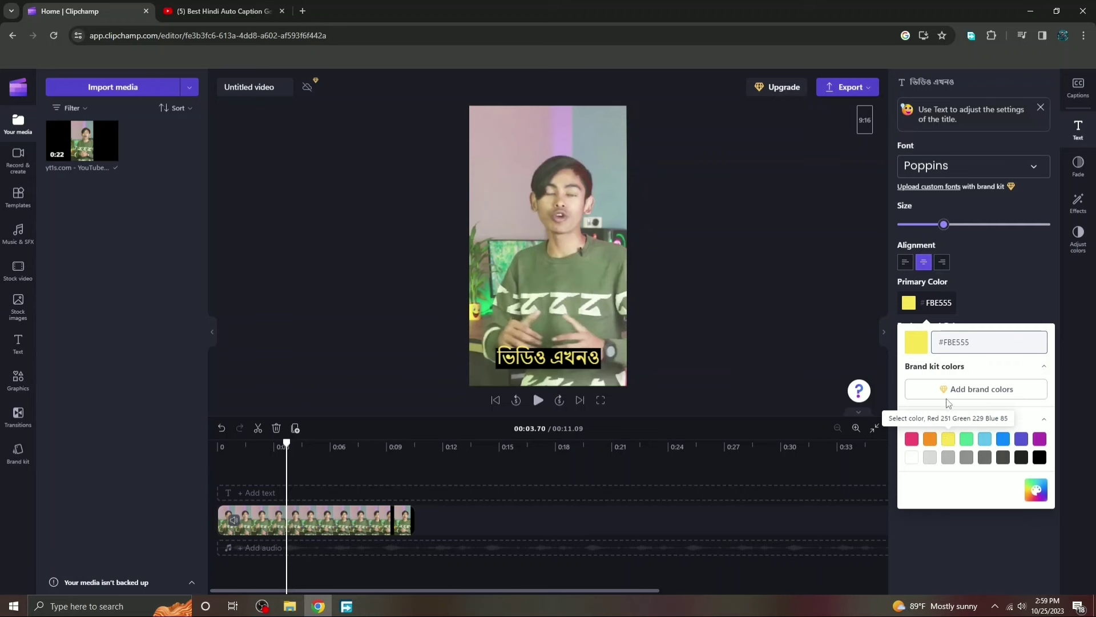
left_click(995, 279)
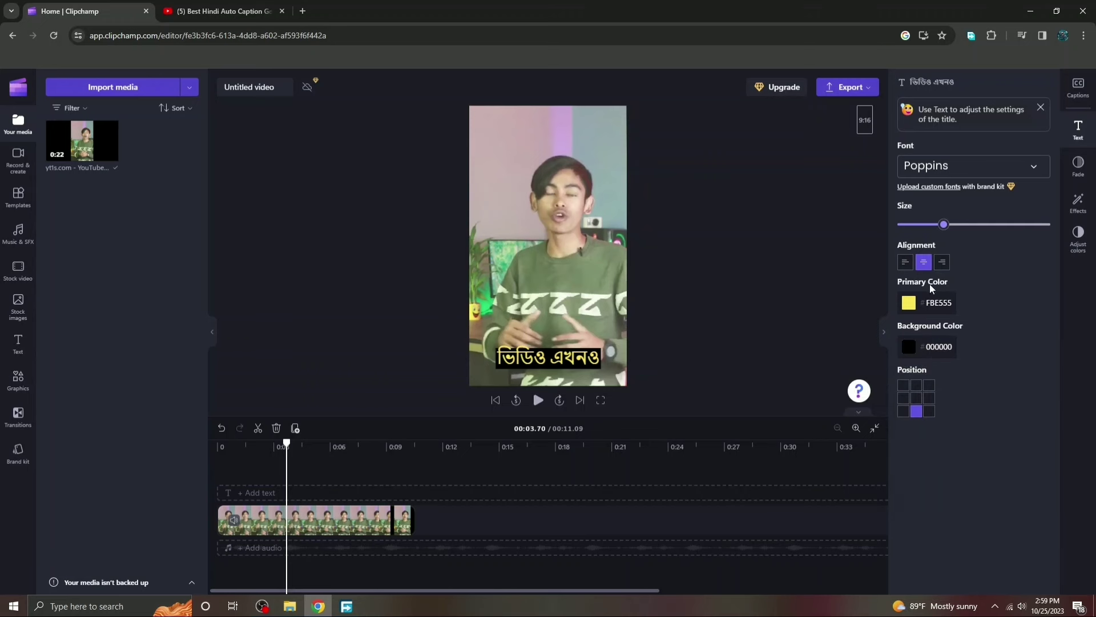
Step: Try left alignment on the caption, restore centre alignment and slightly reduce the text size
left_click(906, 264)
left_click(923, 262)
mouse_move(942, 228)
left_mouse_down()
mouse_move(1011, 227)
mouse_move(901, 225)
mouse_move(941, 236)
left_mouse_up()
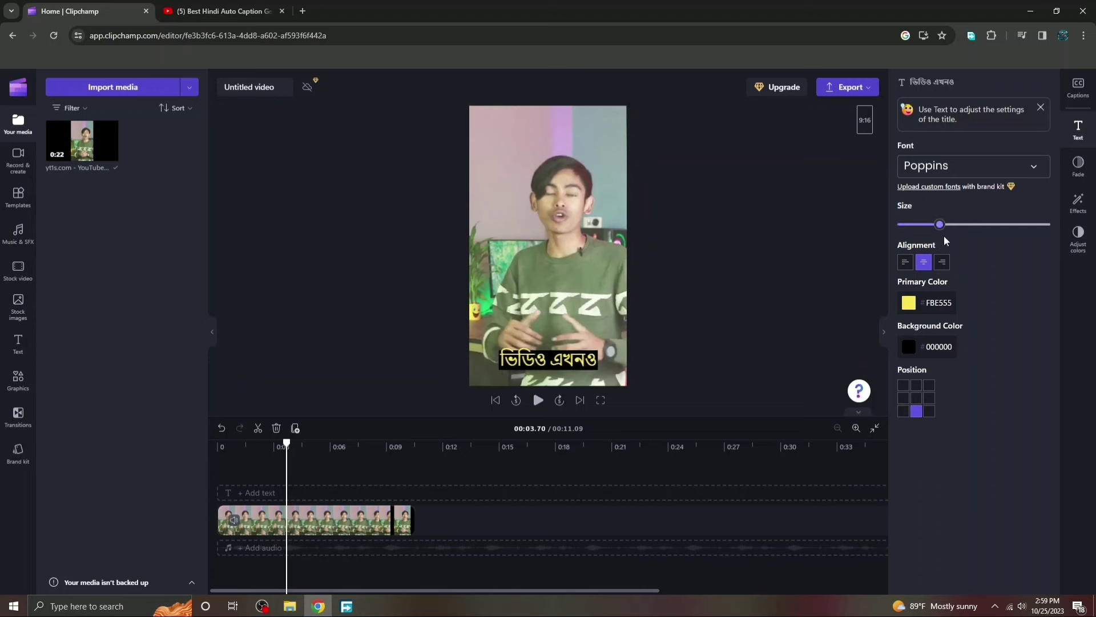
Step: Try the fonts Anton, Azeret Mono, Vampiro One, Bebas Neue and Dela Gothic One on the captions
left_click(1013, 170)
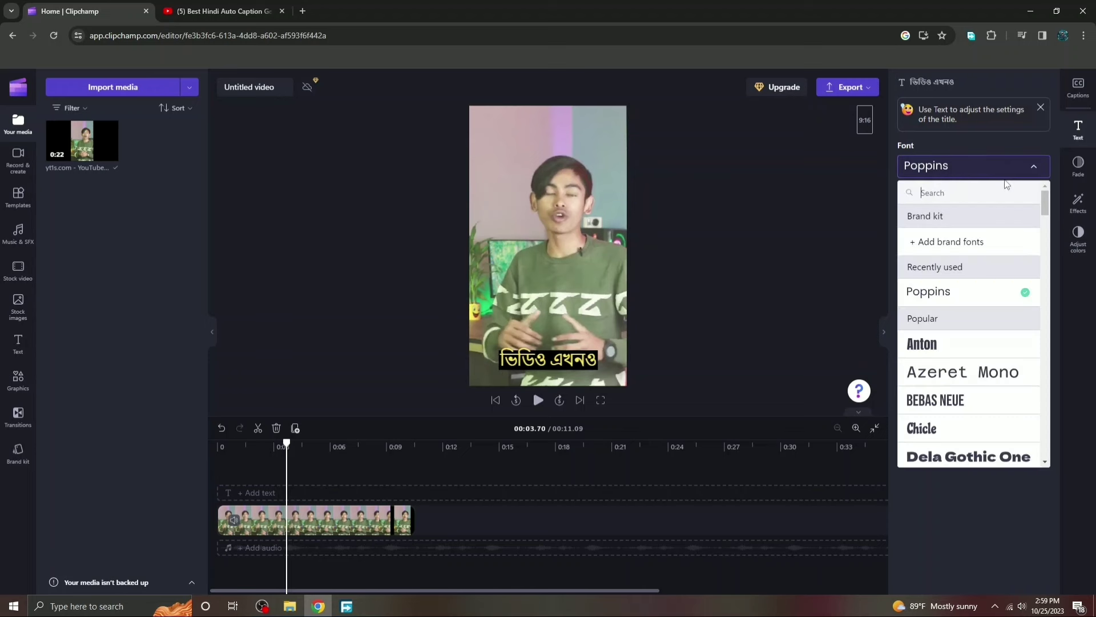
scroll(954, 340, "down", 1)
left_click(939, 283)
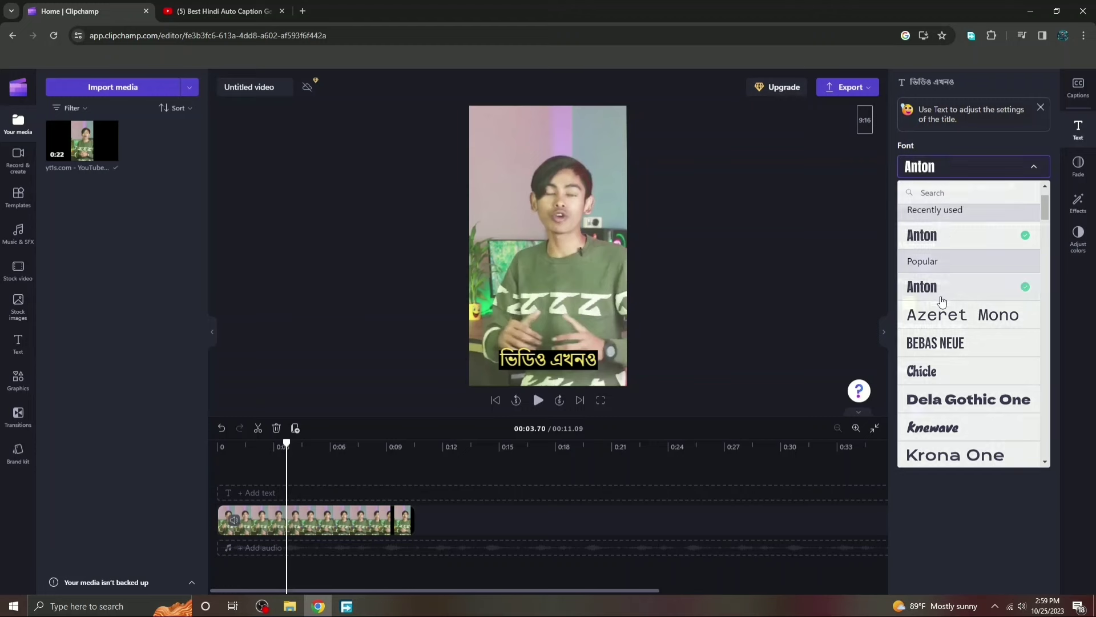
left_click(914, 168)
left_click(922, 376)
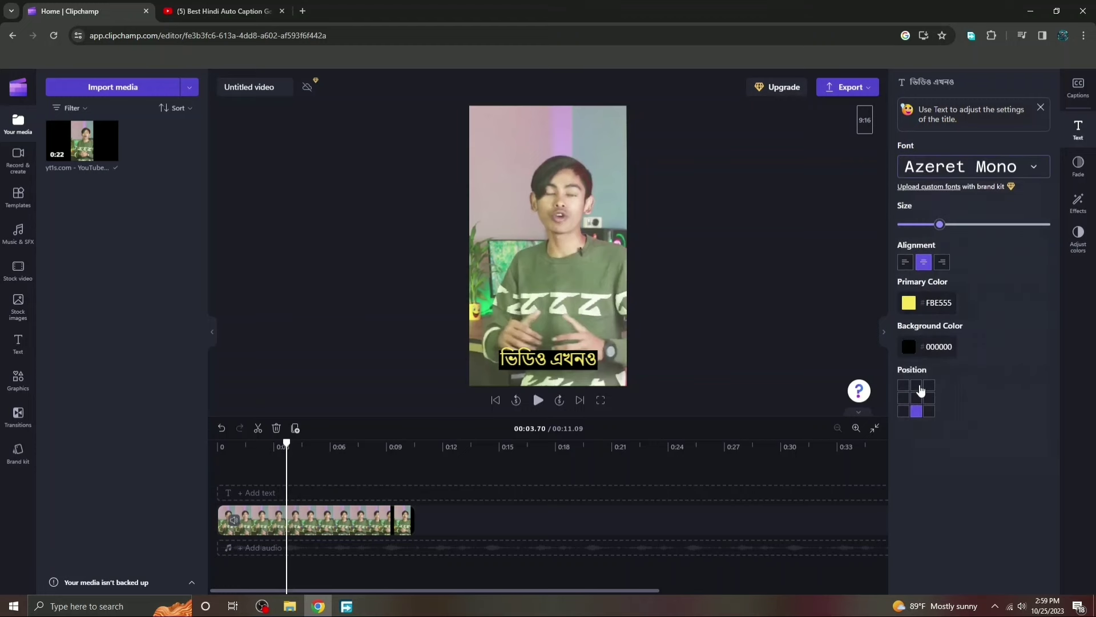
left_click(960, 172)
scroll(942, 343, "down", 5)
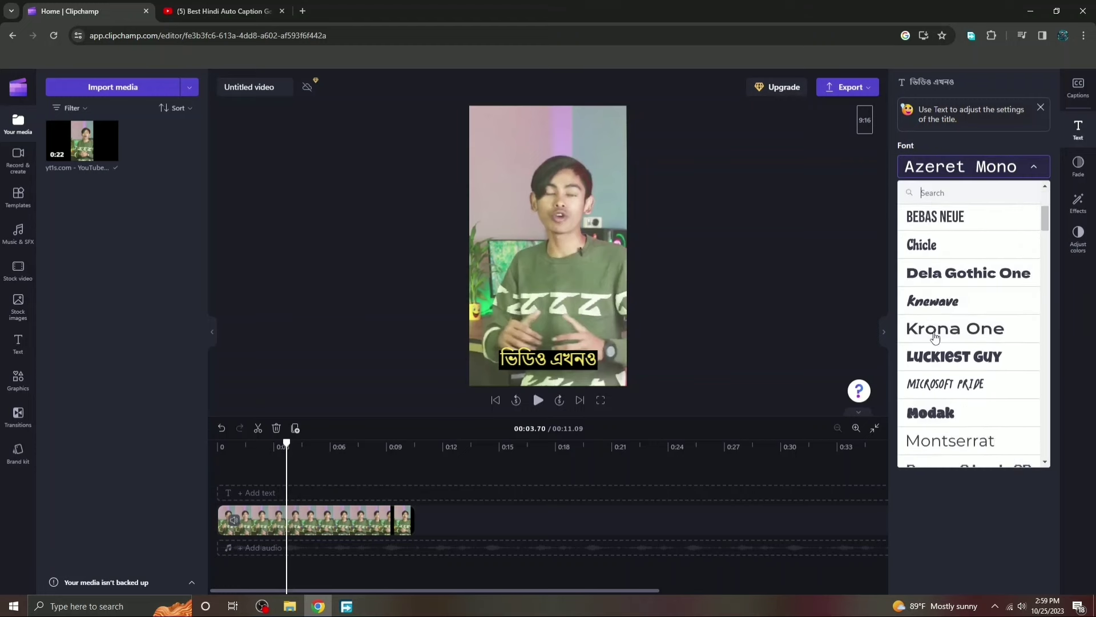
left_click(945, 251)
left_click(942, 171)
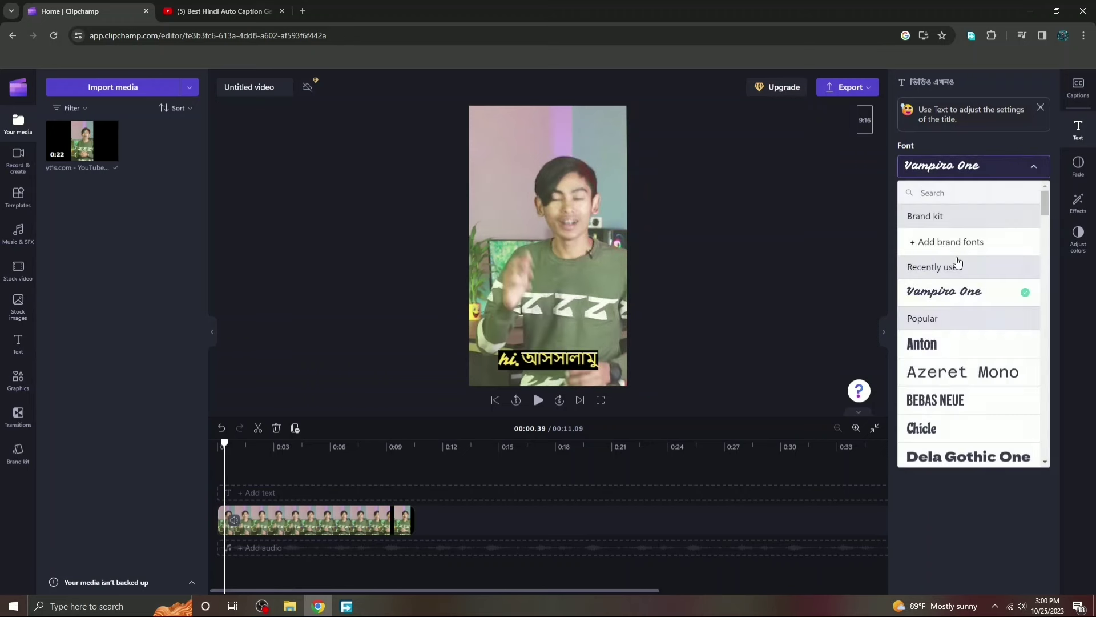
left_click(925, 400)
left_click(970, 167)
left_click(938, 457)
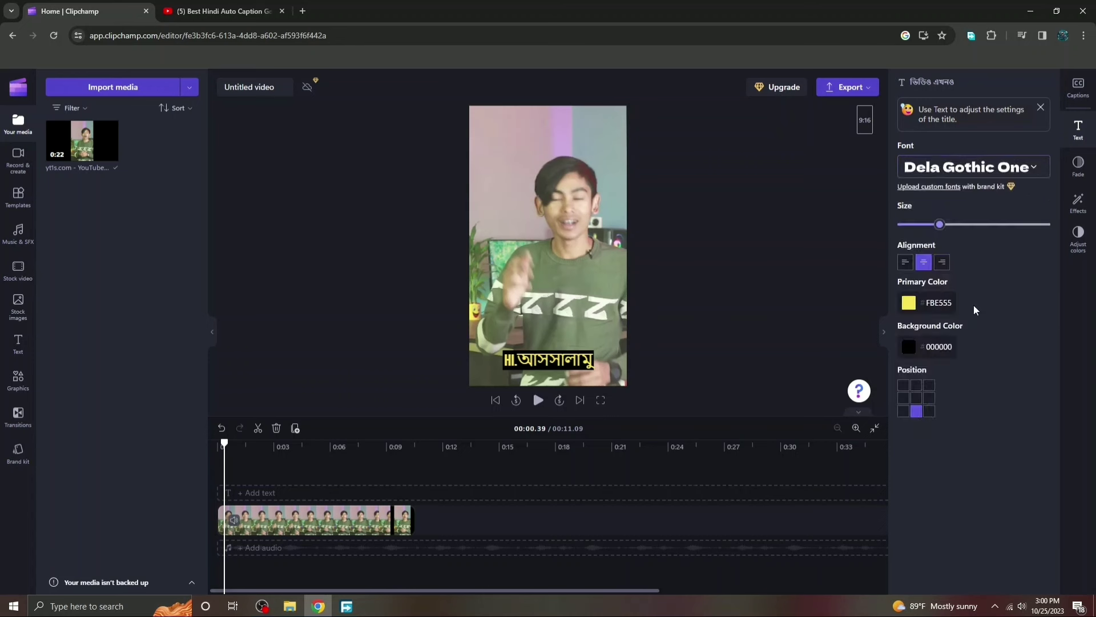
Step: Set the caption font to Modak
left_click(973, 167)
scroll(956, 314, "down", 5)
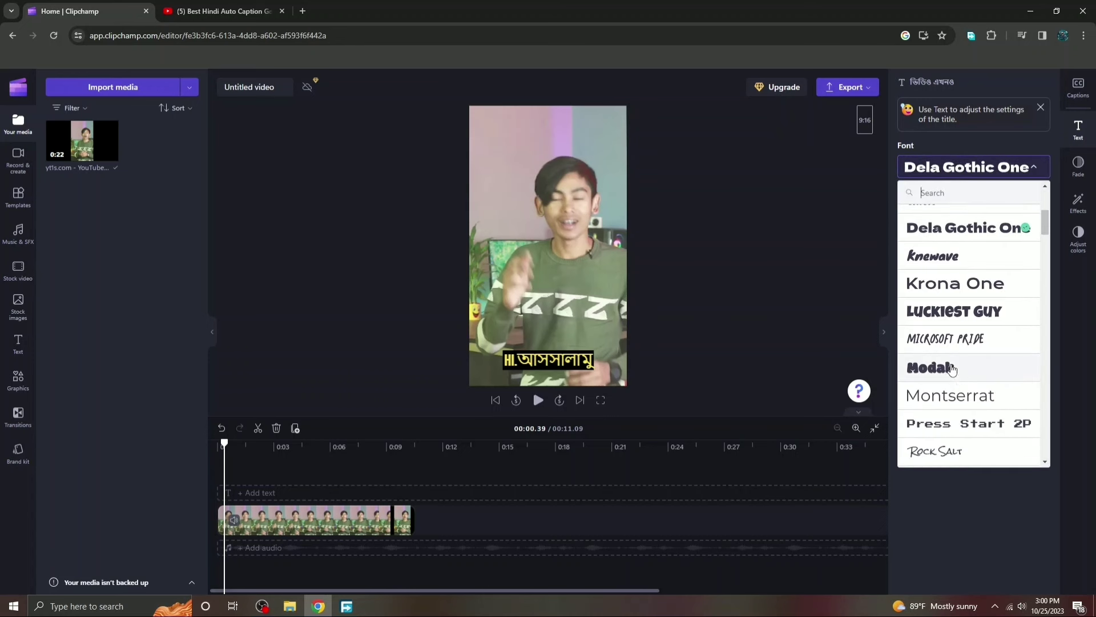
left_click(930, 368)
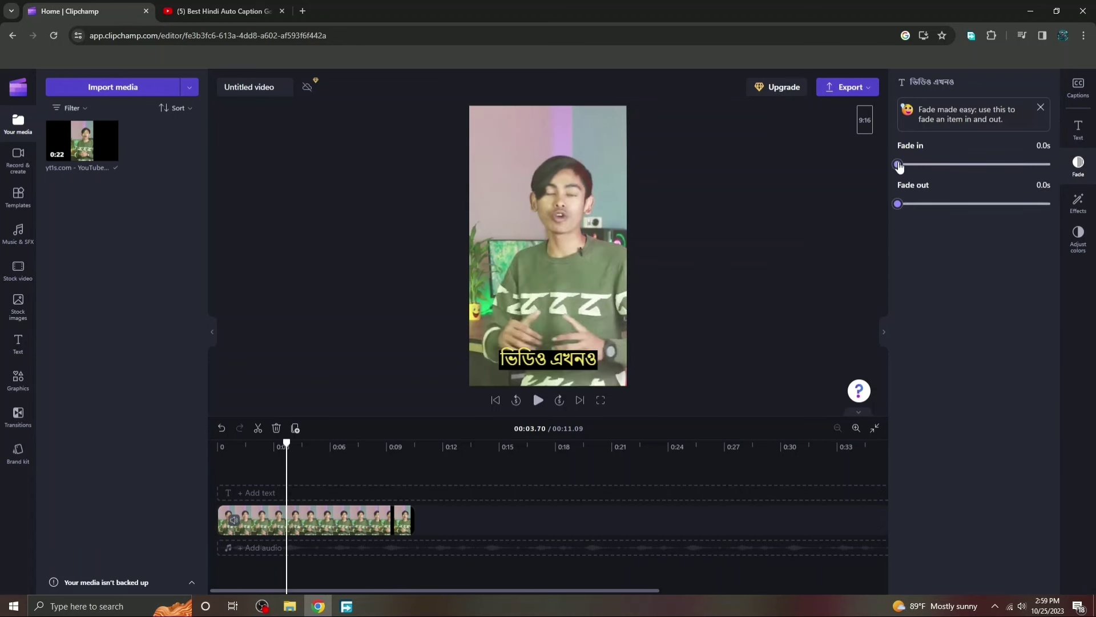
Step: Test the caption's fade-in and apply the Flash, Crash zoom and Slow zoom random effects to it
left_click_drag(934, 162, 808, 222)
left_click(1075, 201)
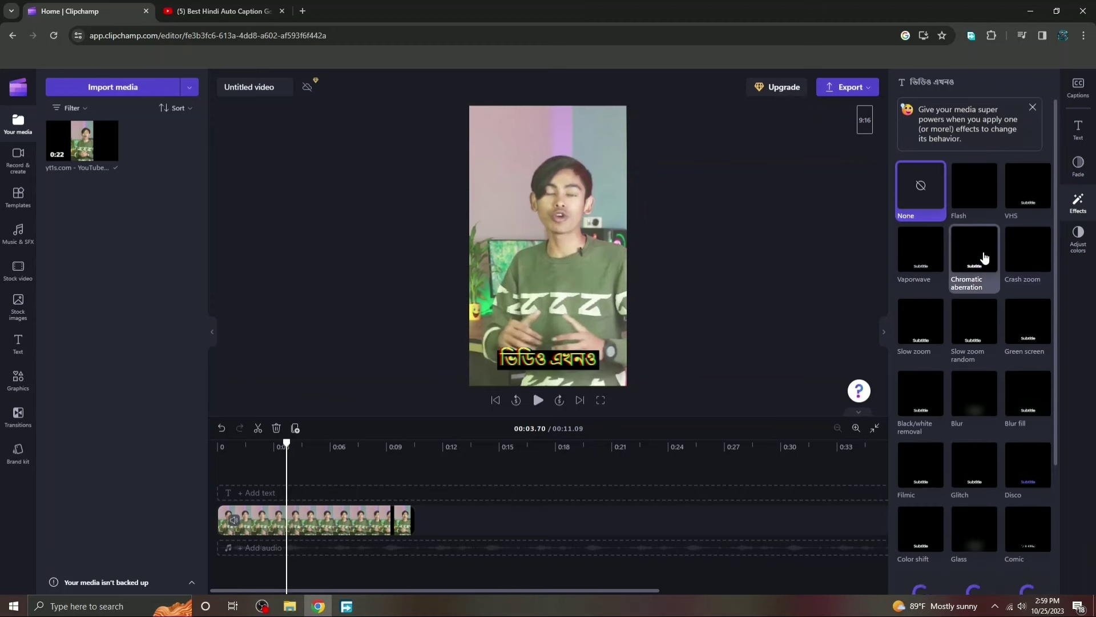
left_click(979, 203)
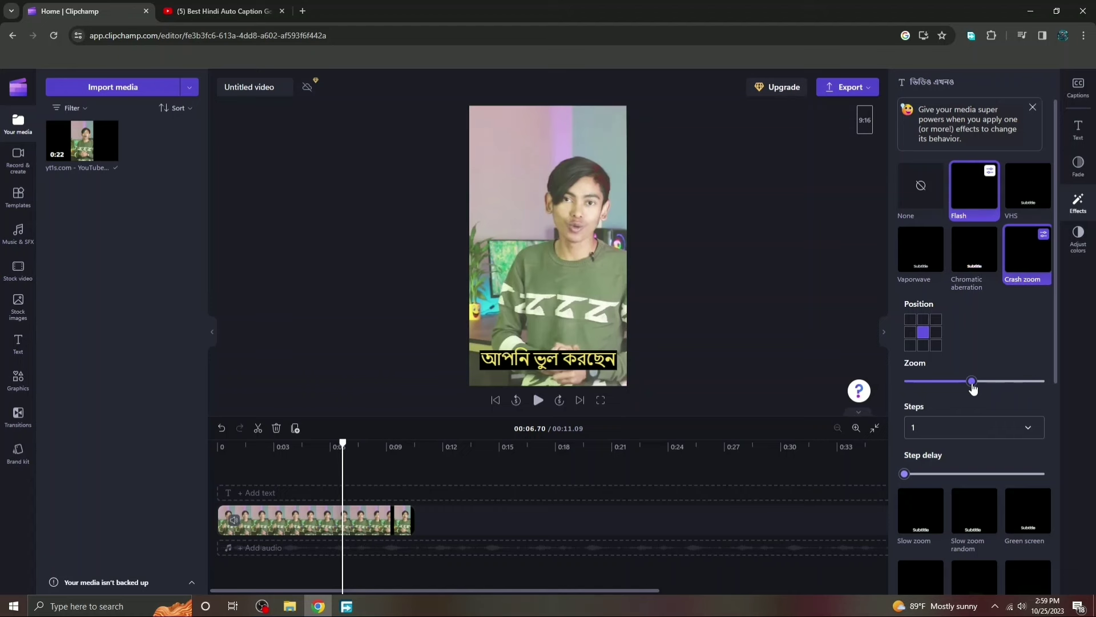
left_click(960, 511)
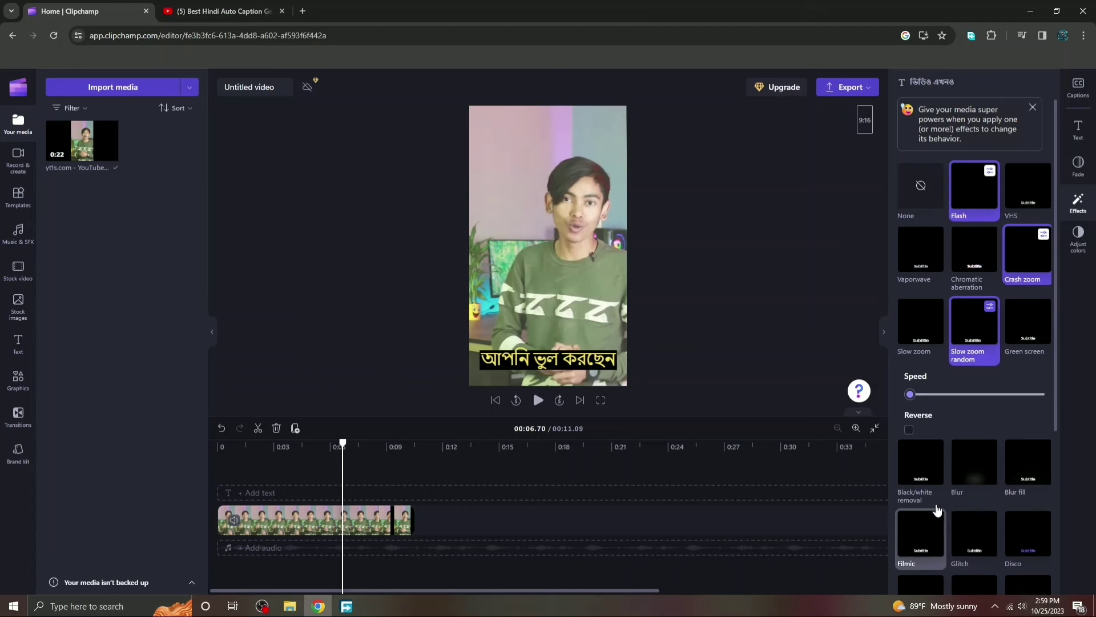
scroll(937, 498, "down", 5)
Step: View the caption's colour adjustments, play the video from 6.70 seconds to check the captions, and move the playhead to about 2.63 seconds
left_click(1078, 237)
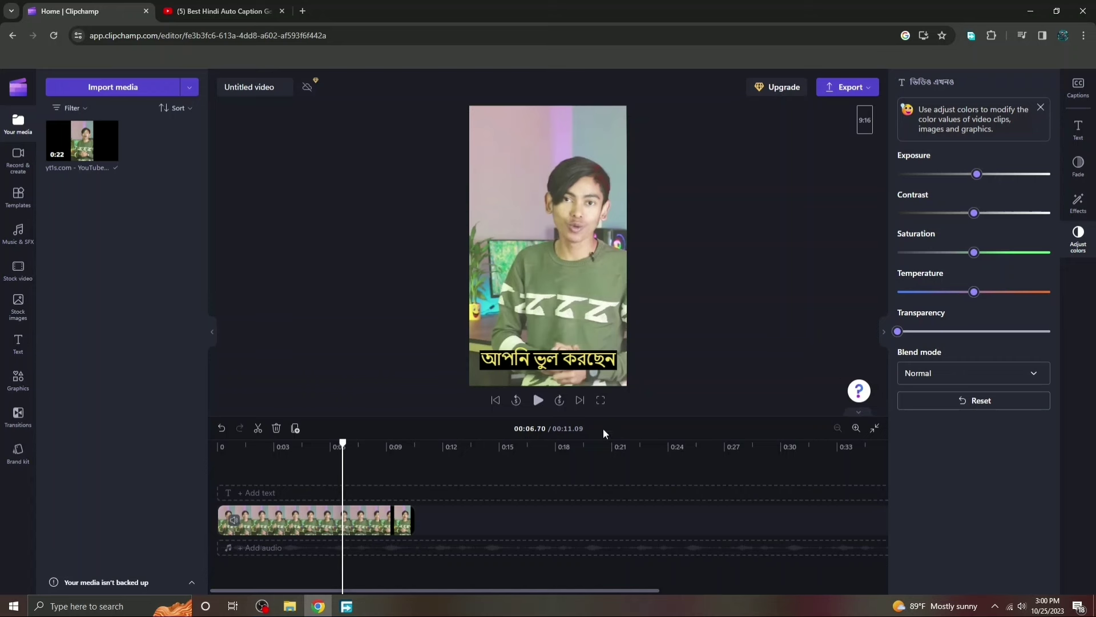
left_click(547, 400)
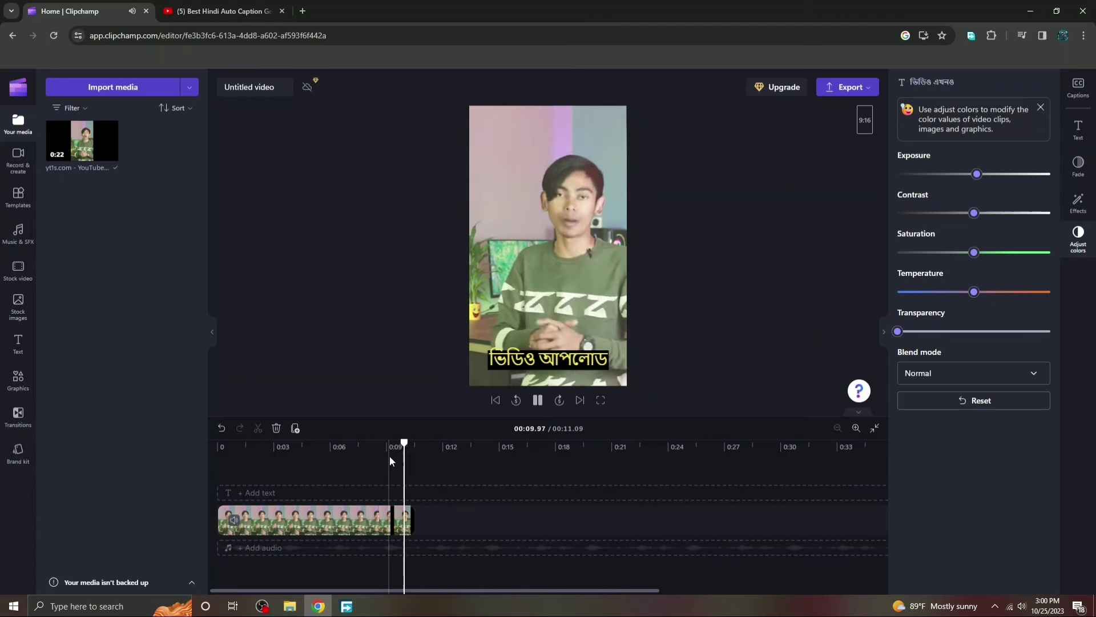
left_click(266, 446)
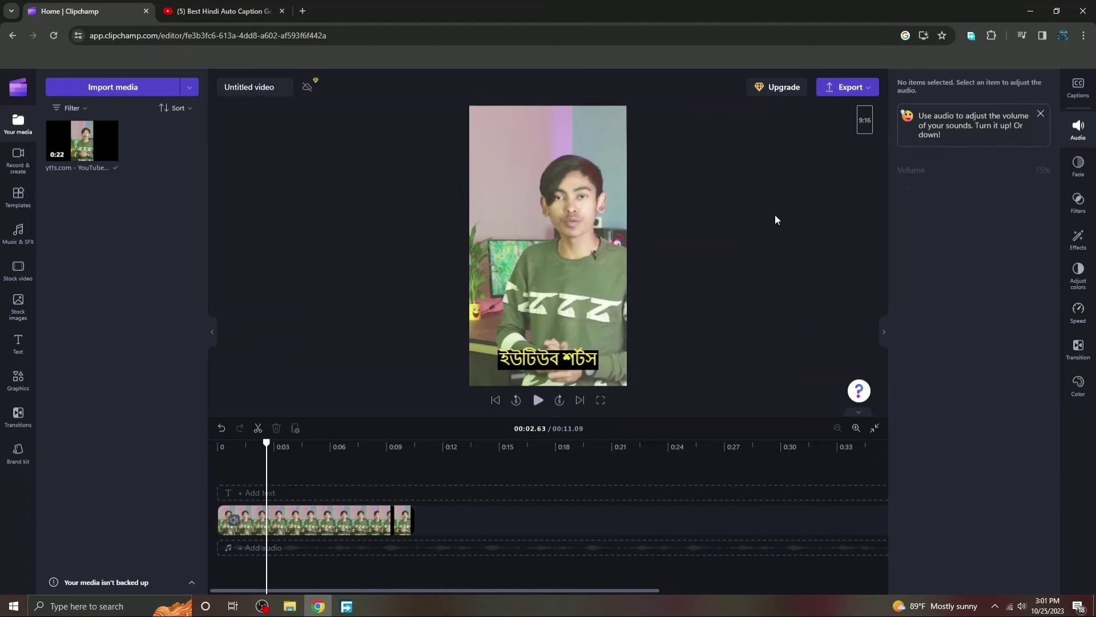
Step: Export the captioned video at 1080p, leaving the gap in the timeline as it is
left_click(846, 87)
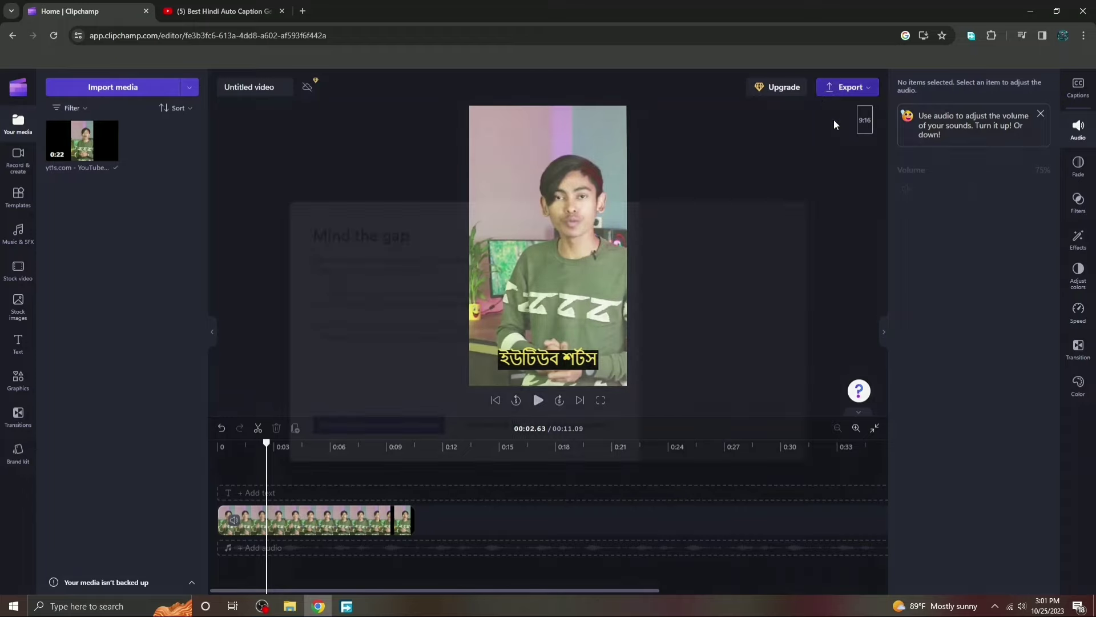
left_click(563, 425)
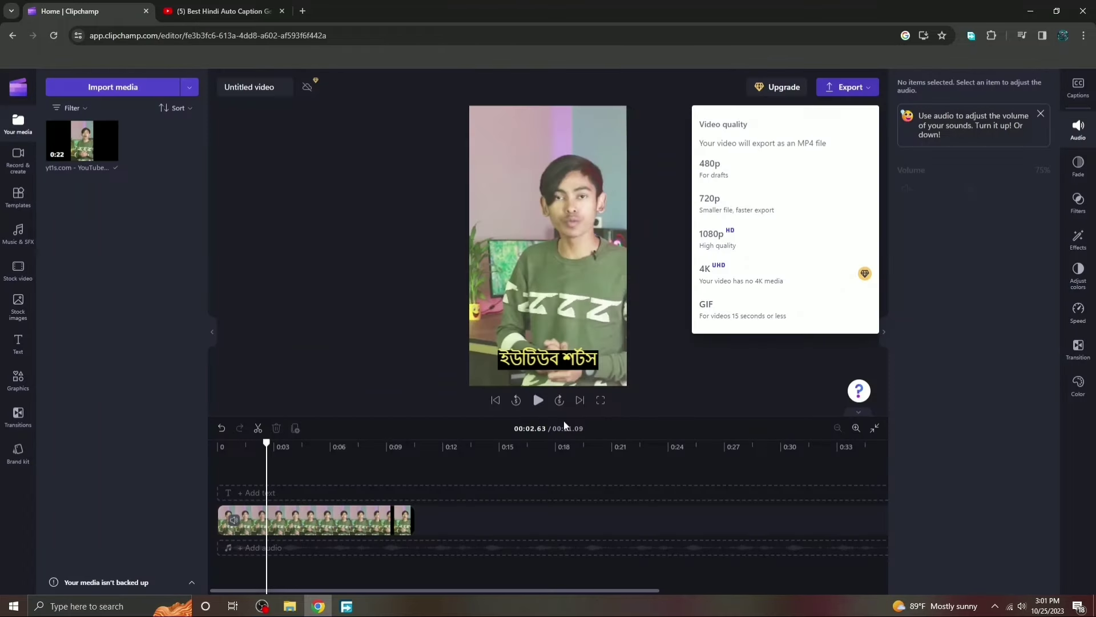
left_click(740, 254)
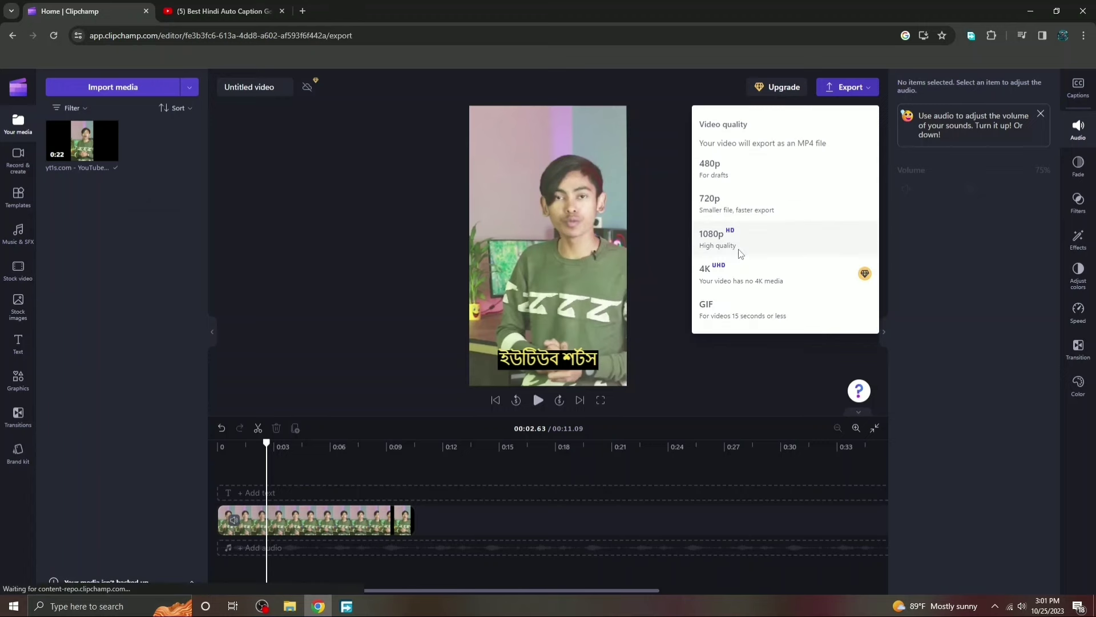